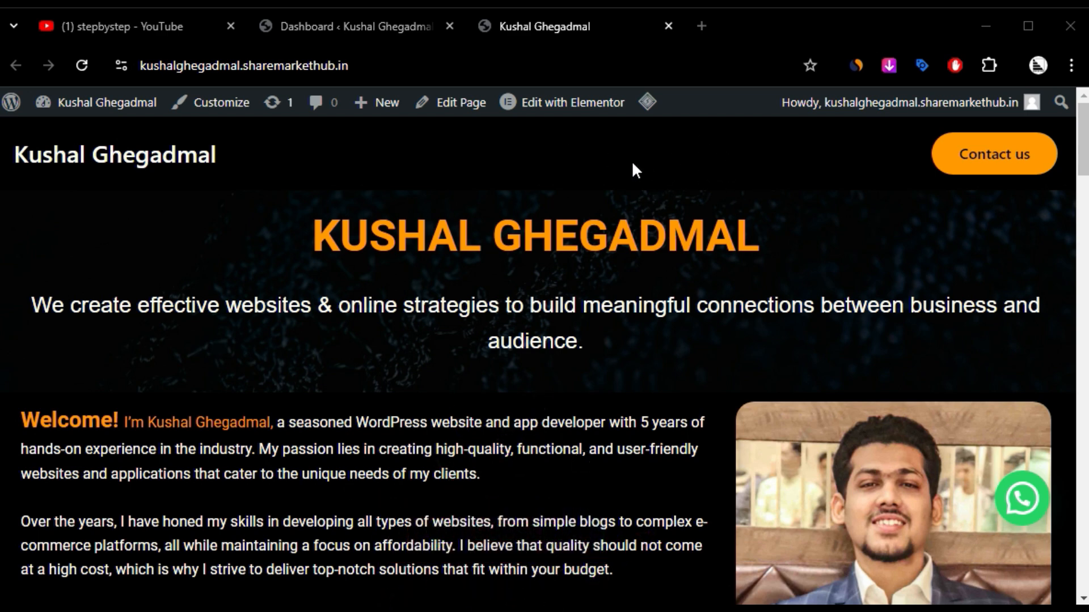
# Step: Switch to the WordPress dashboard and open the page for editing the site's menus
pyautogui.click(379, 26)
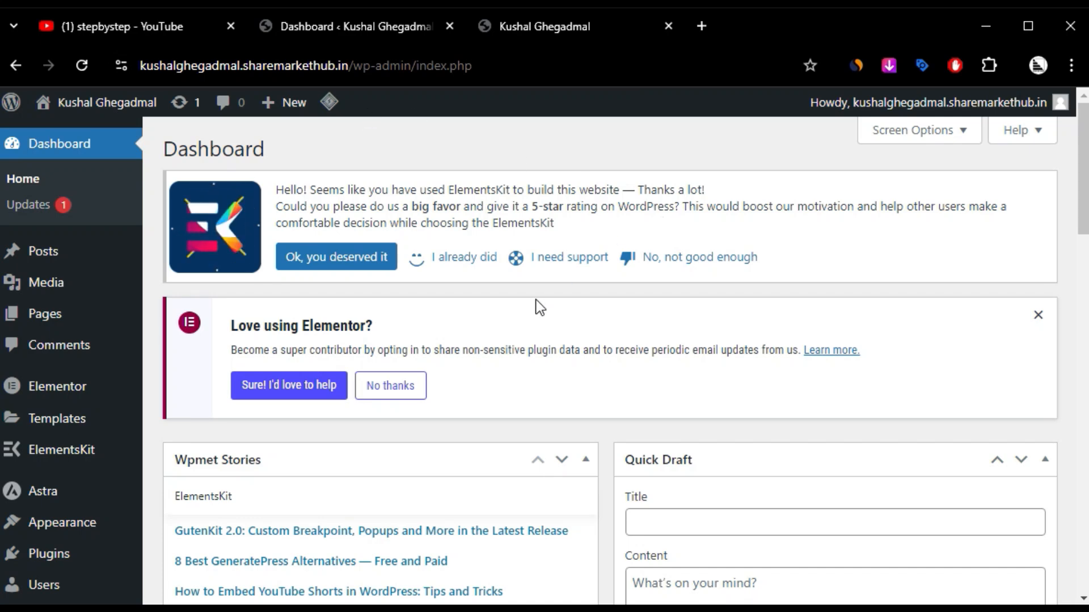
pyautogui.scroll(-2, 119, 428)
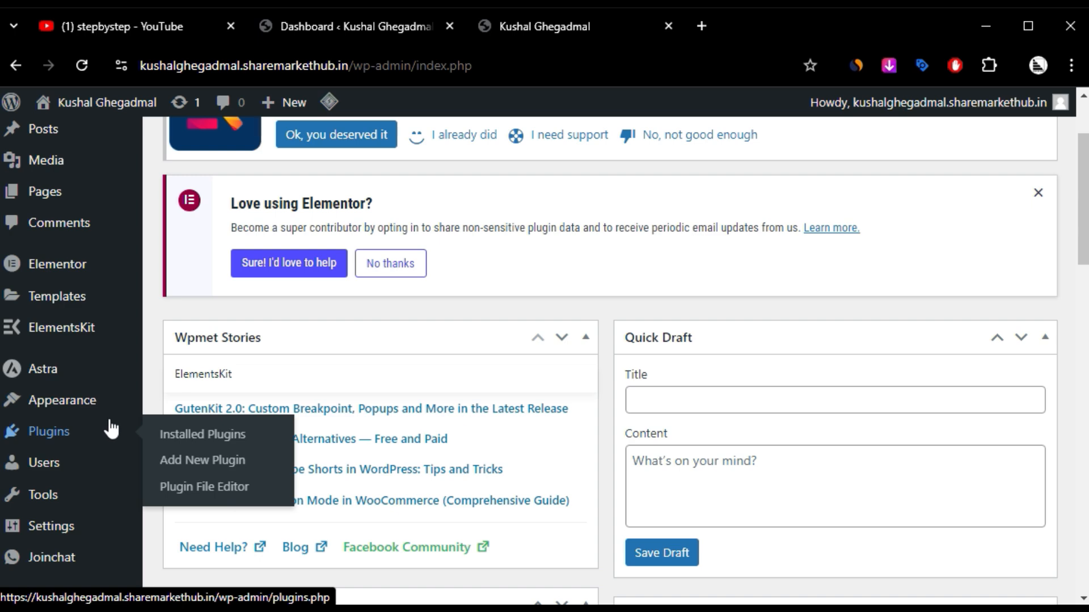
pyautogui.scroll(-2, 110, 425)
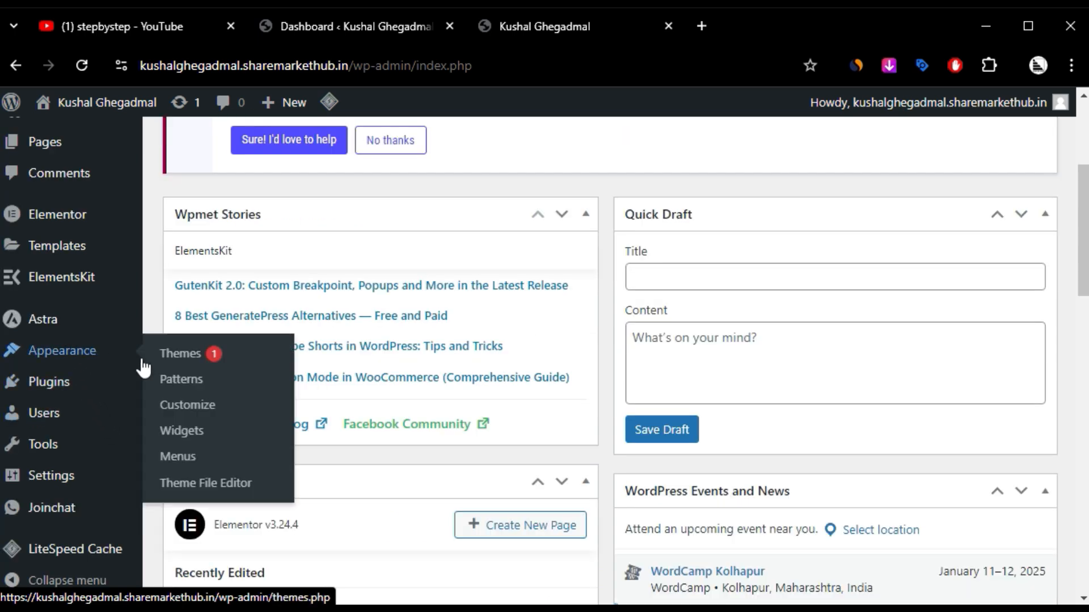
pyautogui.click(208, 464)
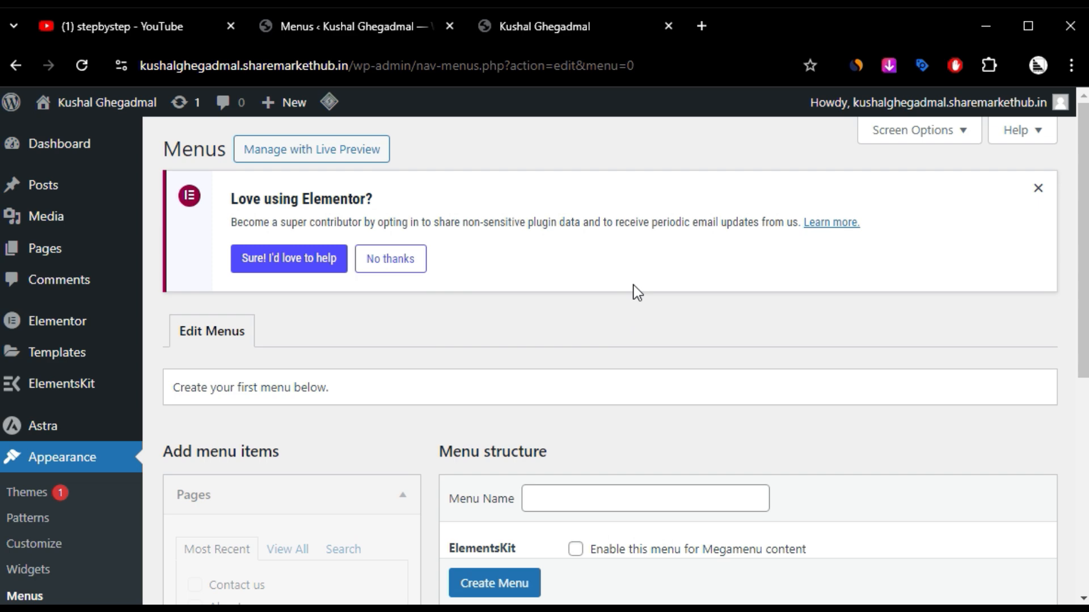
# Step: Look over the item sources available for the menu: pages, posts, custom links and categories
pyautogui.scroll(-2, 637, 292)
pyautogui.scroll(-2, 637, 292)
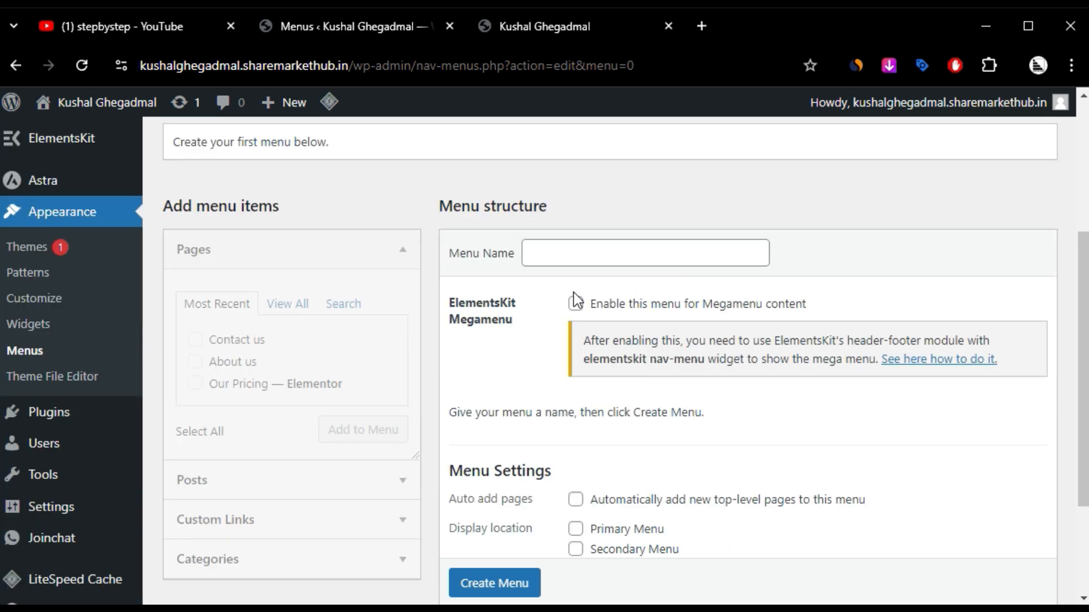
pyautogui.click(247, 254)
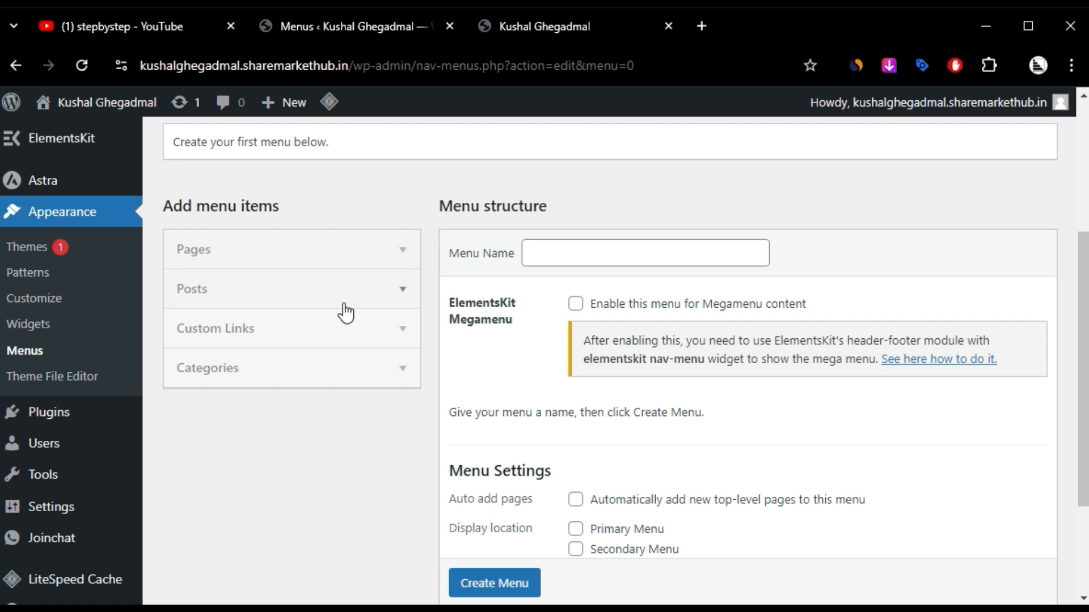
pyautogui.click(255, 338)
pyautogui.click(251, 343)
pyautogui.click(247, 369)
pyautogui.click(247, 370)
# Step: Create a menu named "Main Menu" assigned to the Primary Menu display location
pyautogui.click(713, 257)
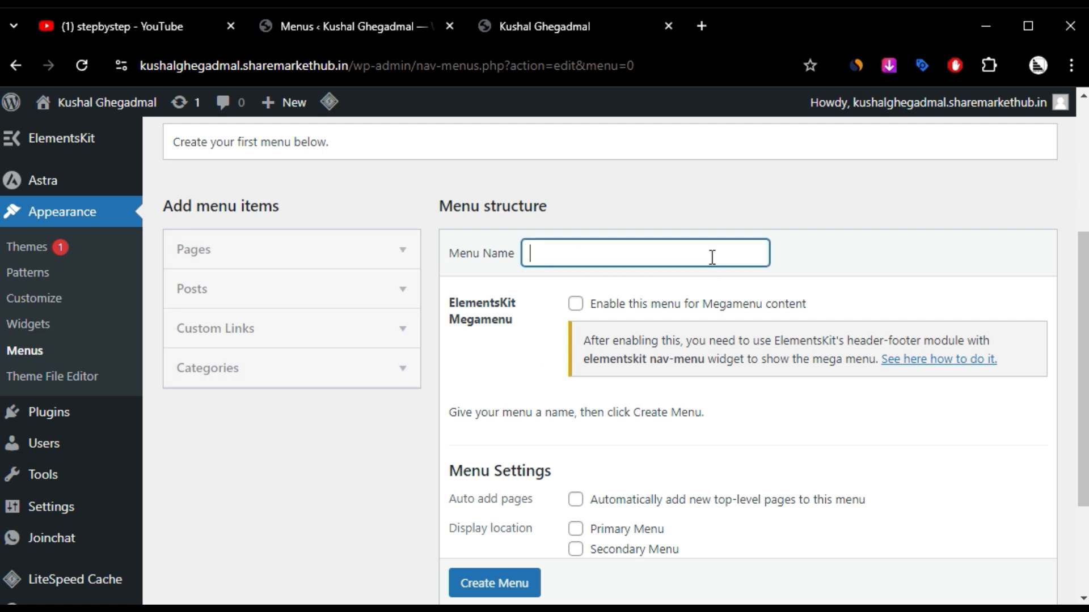
pyautogui.write('Main Menu')
pyautogui.click(809, 252)
pyautogui.scroll(-2, 808, 252)
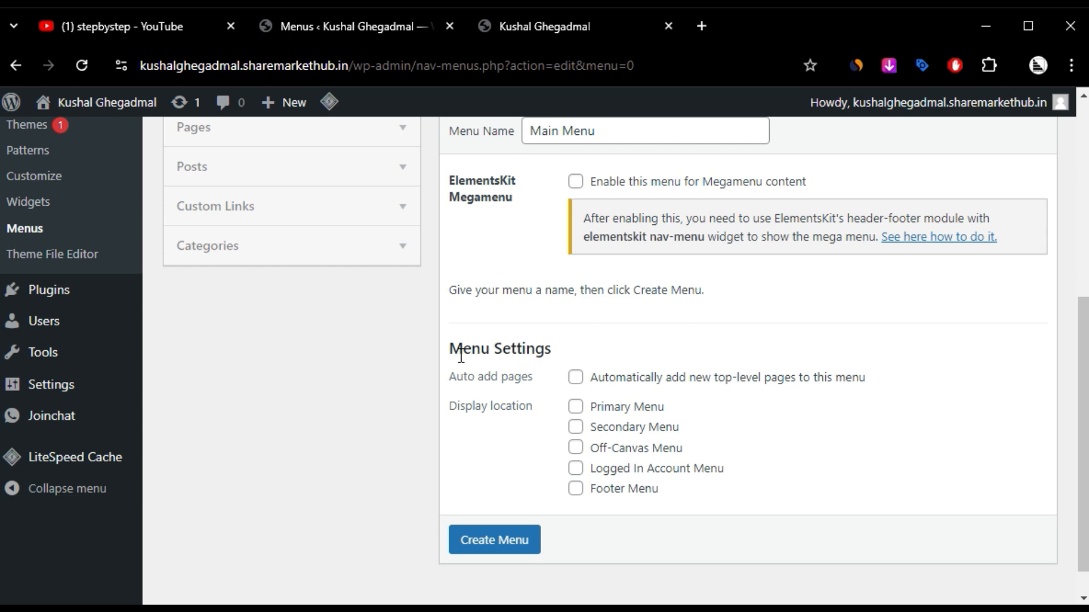
pyautogui.click(576, 408)
pyautogui.click(475, 547)
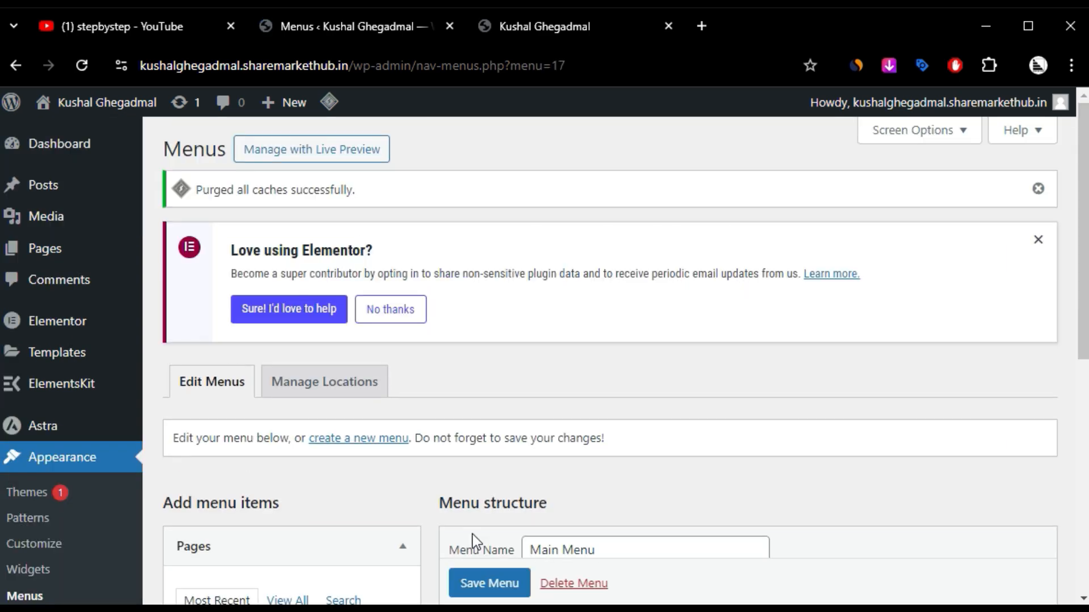
# Step: Add all of the site's pages, from Home to Our Pricing, to Main Menu and save the menu
pyautogui.scroll(-4, 664, 457)
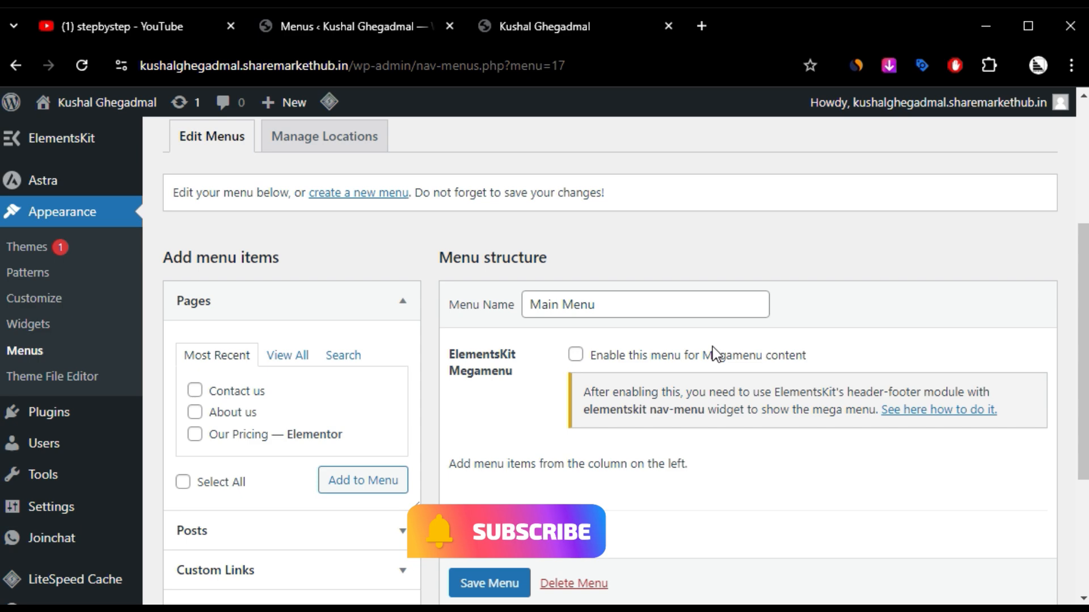
pyautogui.scroll(-2, 433, 401)
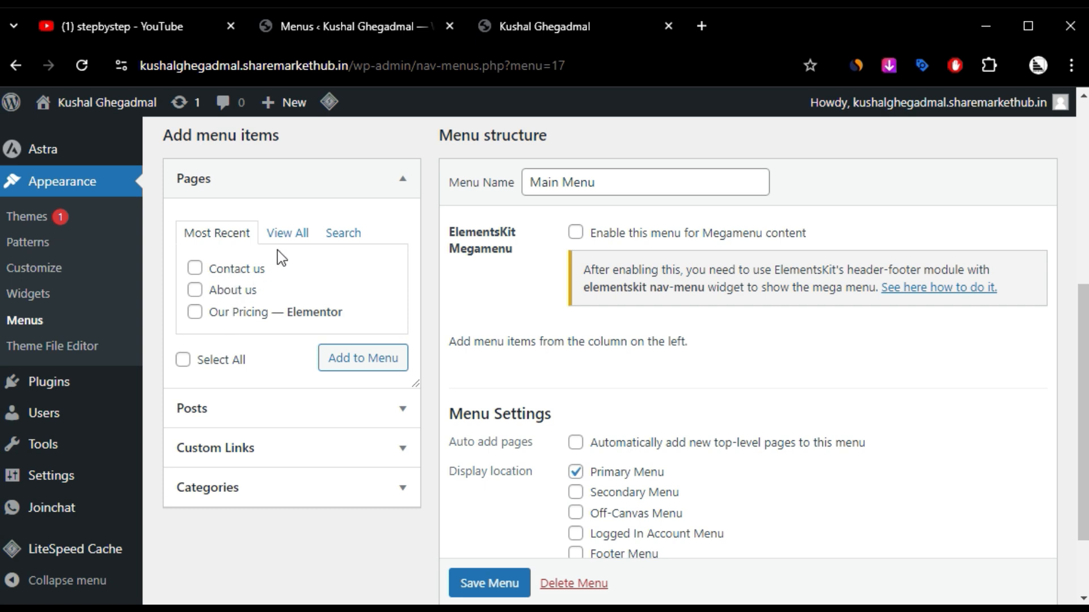
pyautogui.click(287, 233)
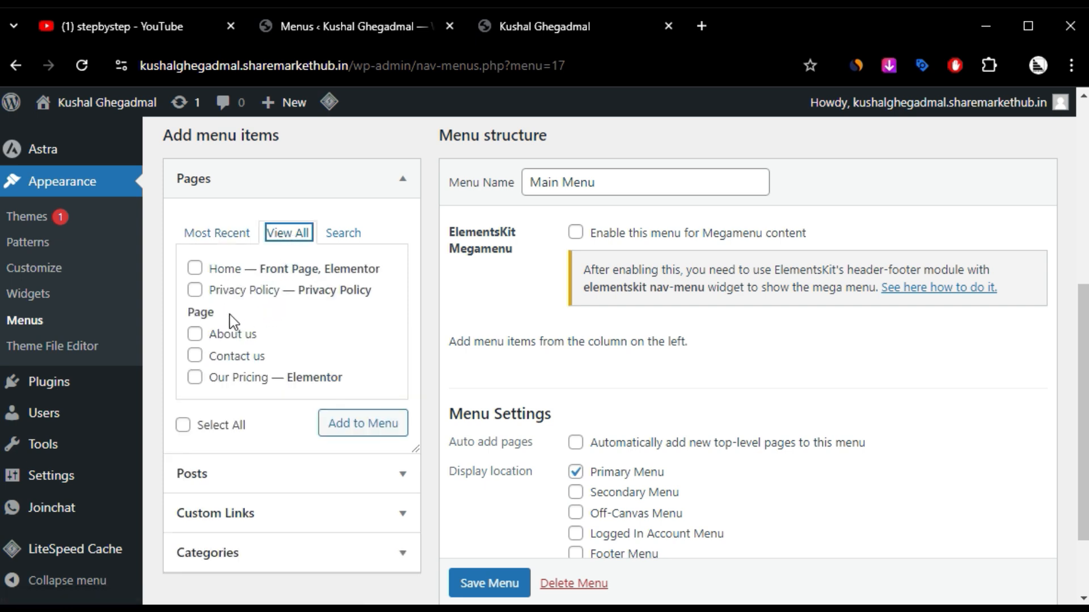
pyautogui.click(195, 269)
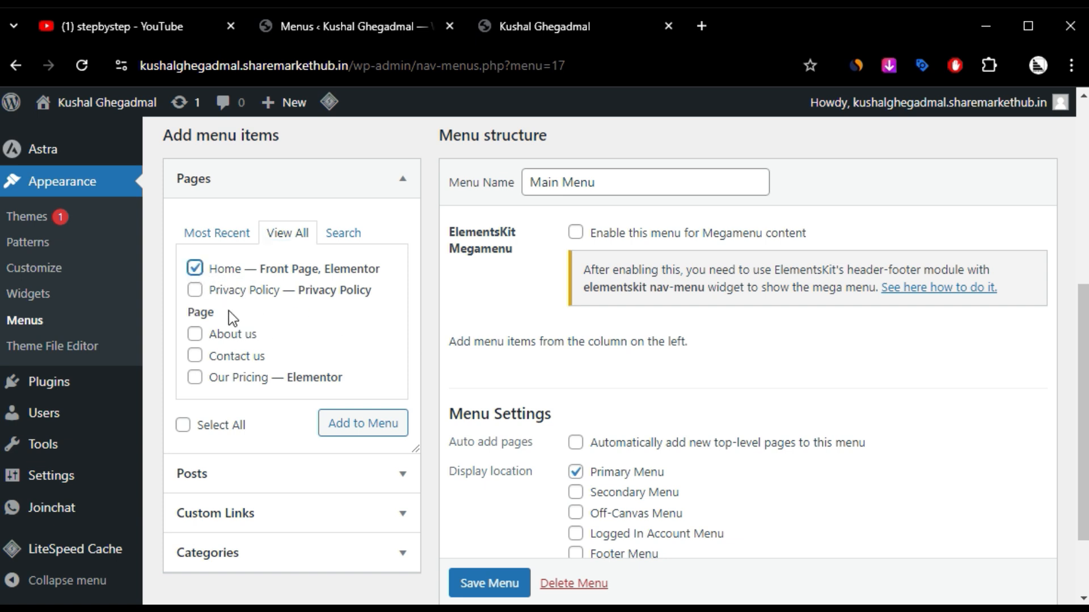
pyautogui.click(195, 290)
pyautogui.click(196, 335)
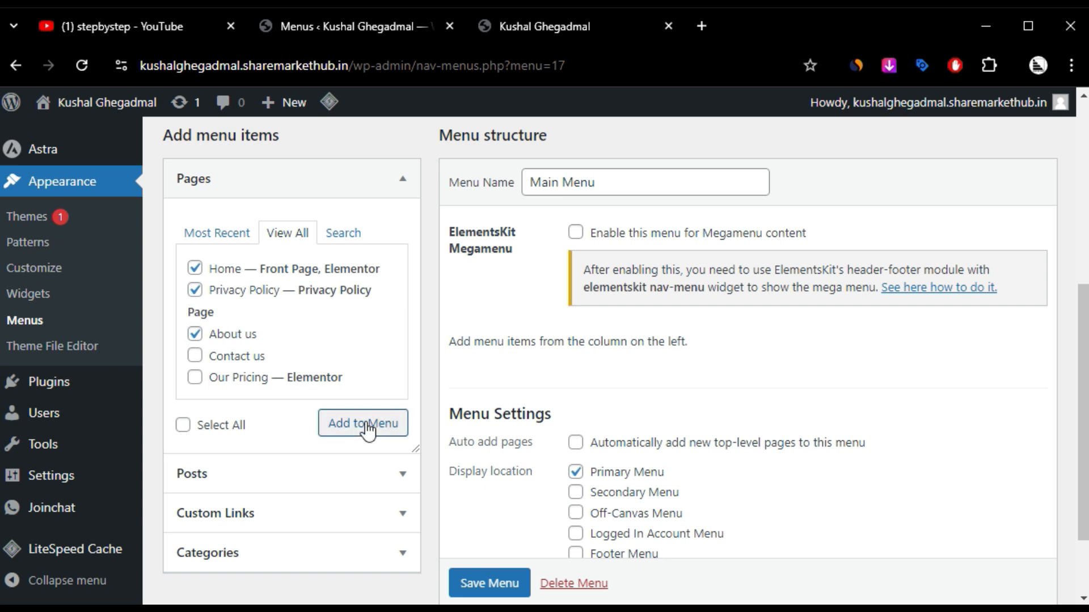
pyautogui.click(182, 424)
pyautogui.click(356, 424)
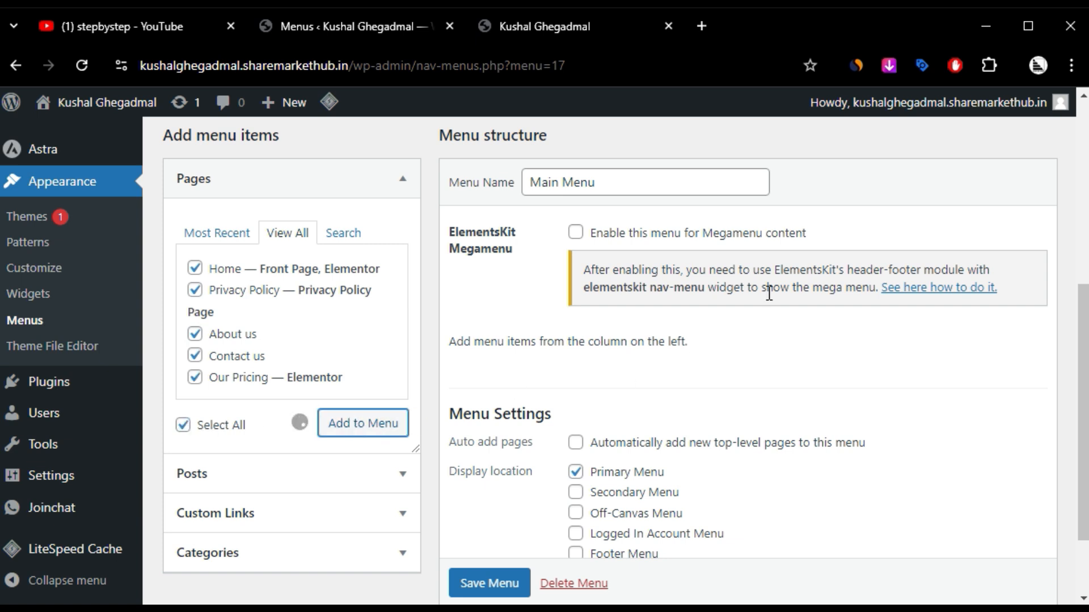
pyautogui.scroll(-2, 805, 352)
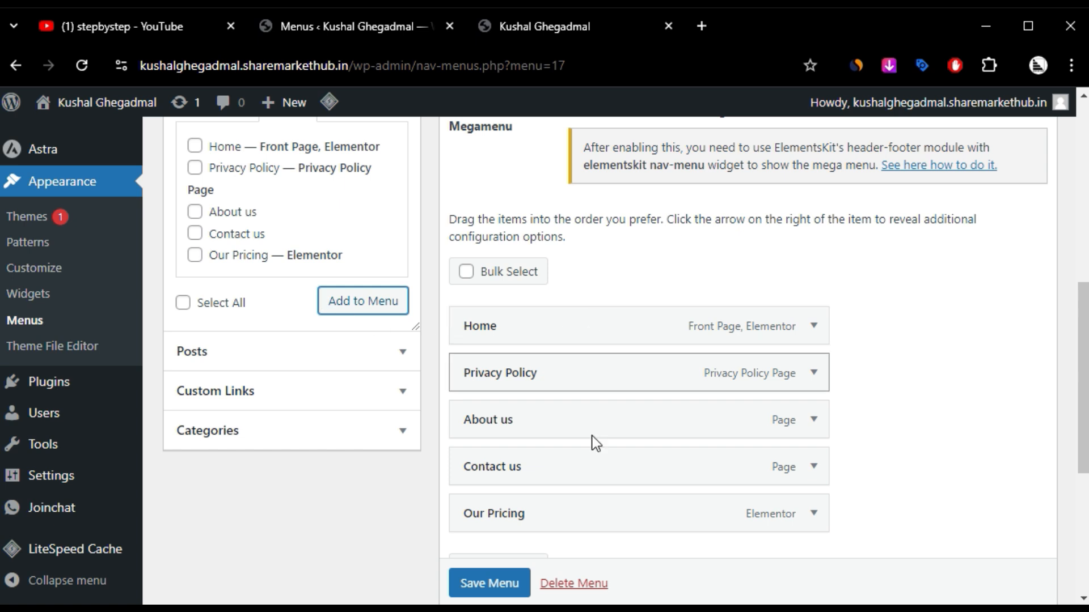
pyautogui.scroll(-2, 638, 401)
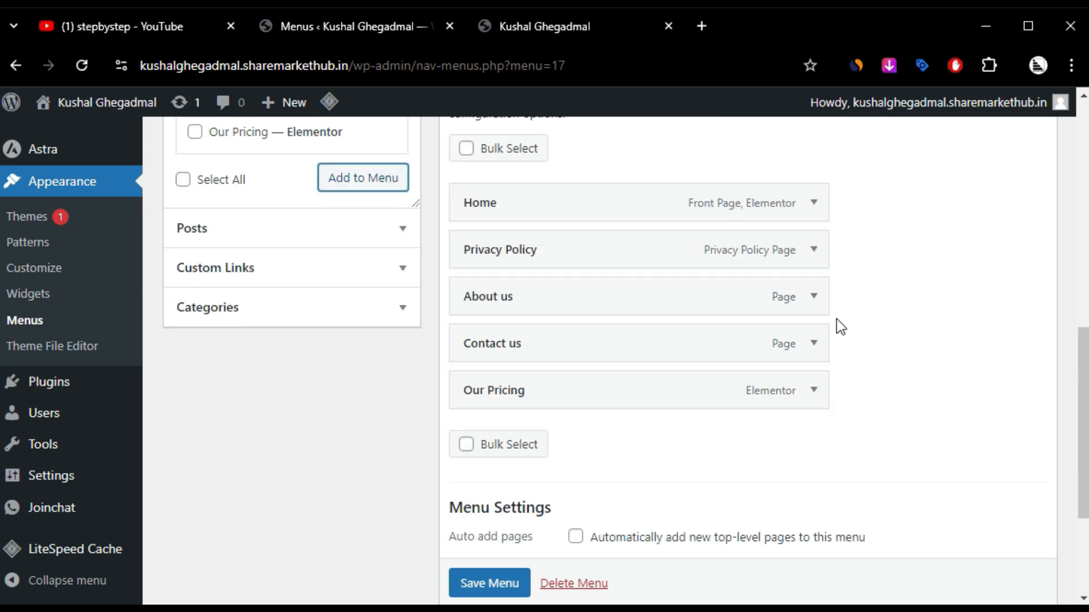
pyautogui.click(470, 587)
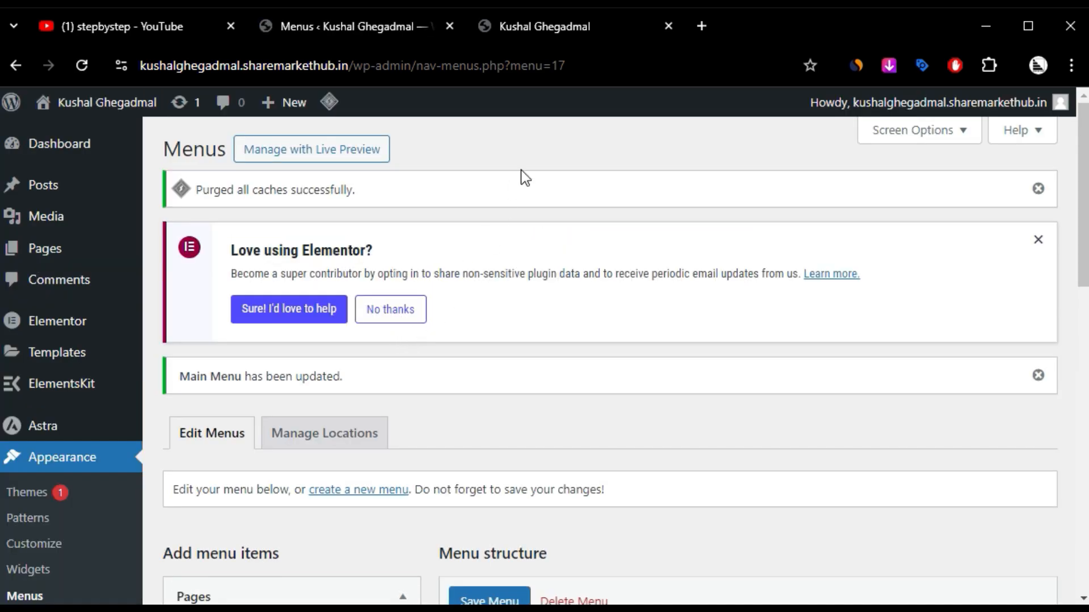
# Step: Reload the live website and compare its header navigation with the menu structure
pyautogui.click(546, 28)
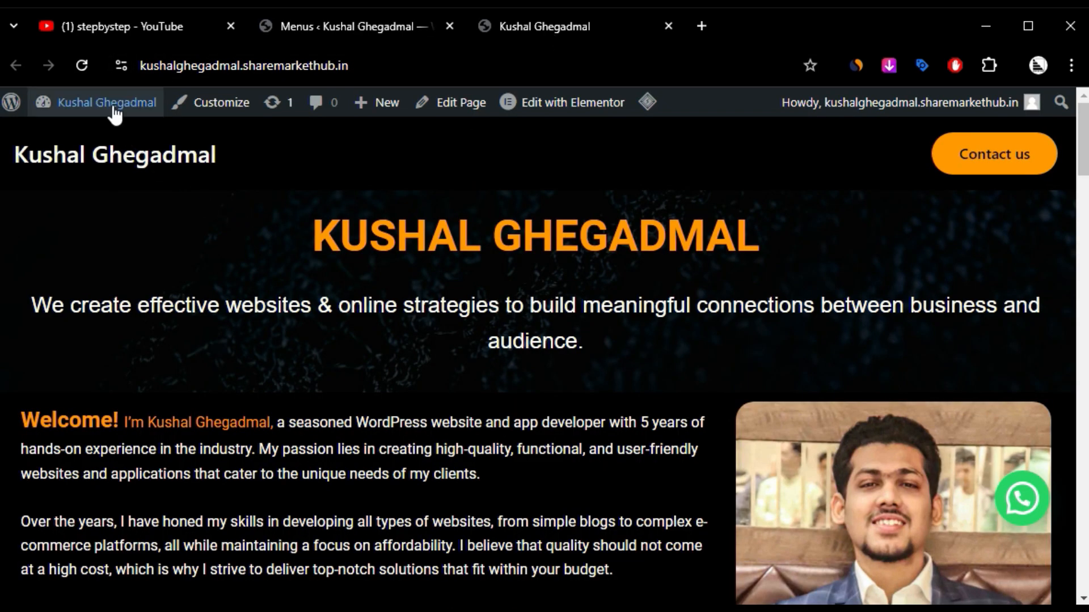
pyautogui.click(82, 65)
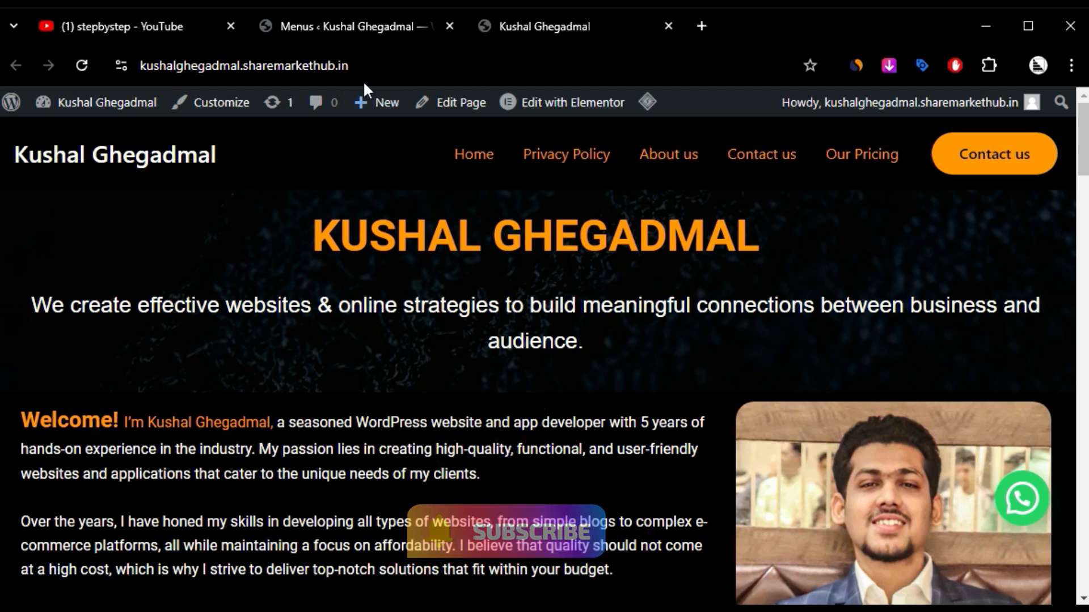
pyautogui.click(378, 27)
pyautogui.scroll(-8, 418, 410)
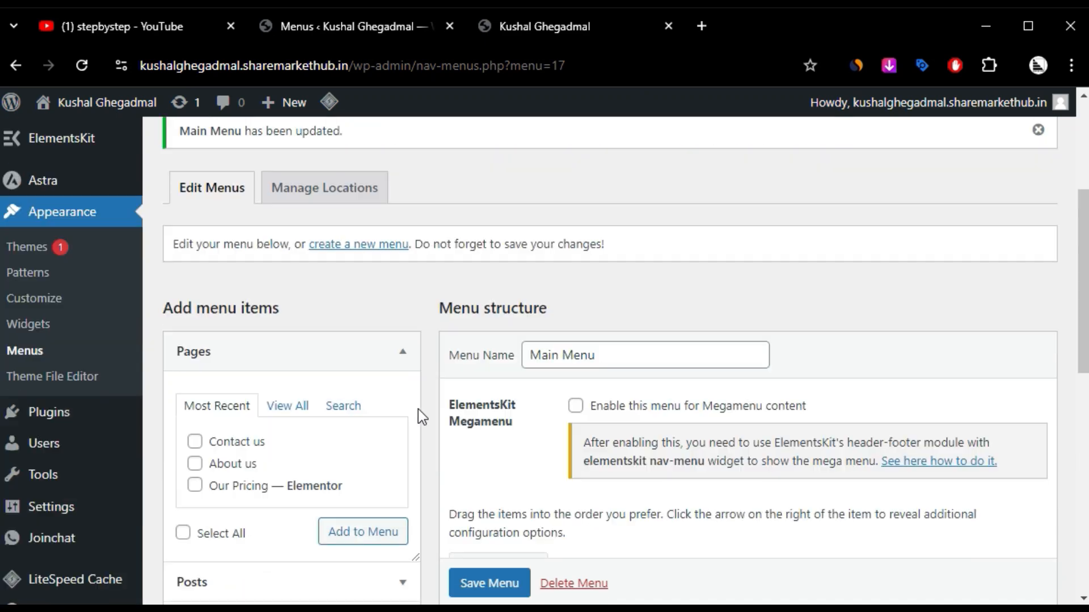
pyautogui.click(542, 25)
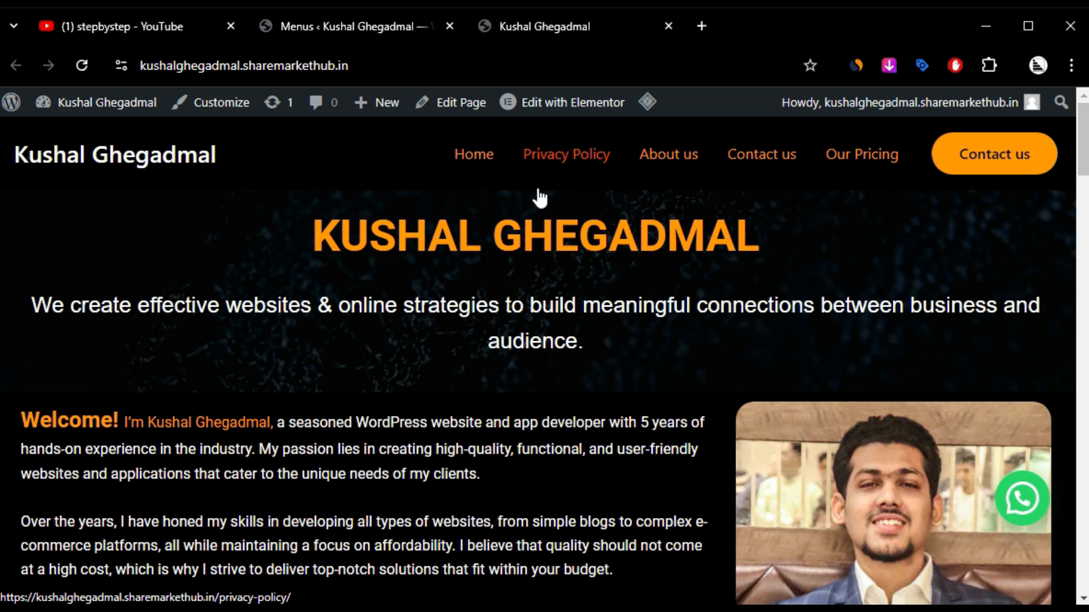
# Step: Reorder Main Menu with Our Pricing directly after Home and Privacy Policy last, save it, and reload the live website
pyautogui.click(396, 30)
pyautogui.scroll(-2, 509, 297)
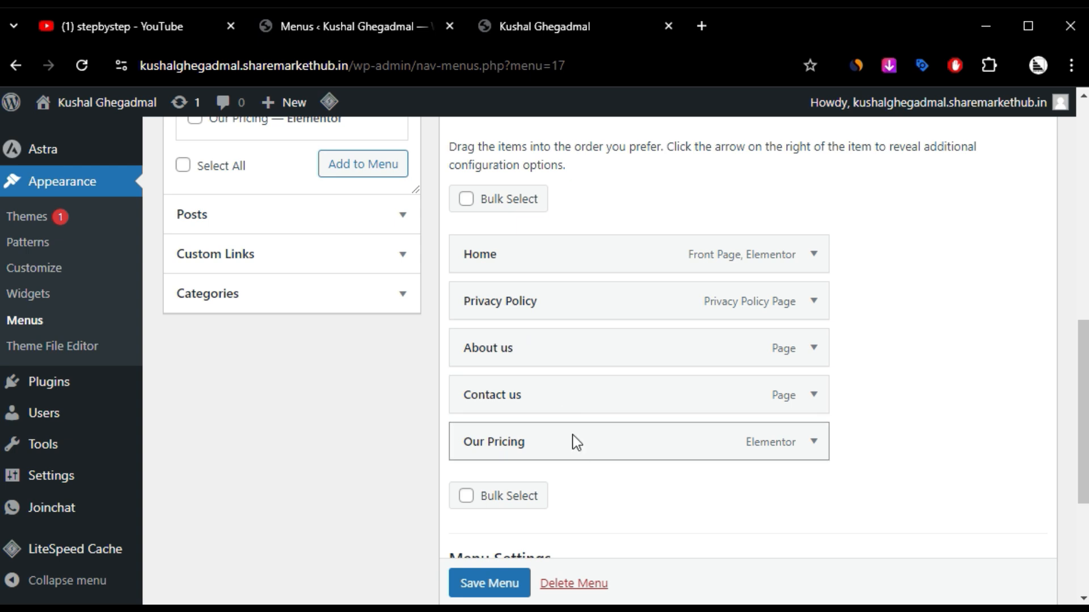
pyautogui.moveTo(575, 443); pyautogui.dragTo(567, 297)
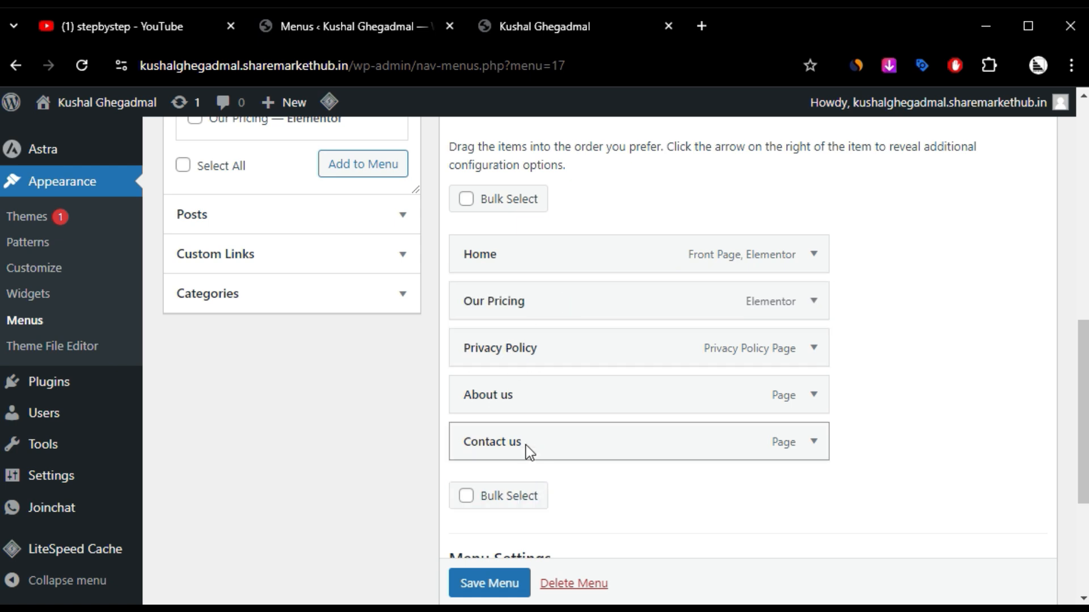
pyautogui.moveTo(556, 350); pyautogui.dragTo(553, 447)
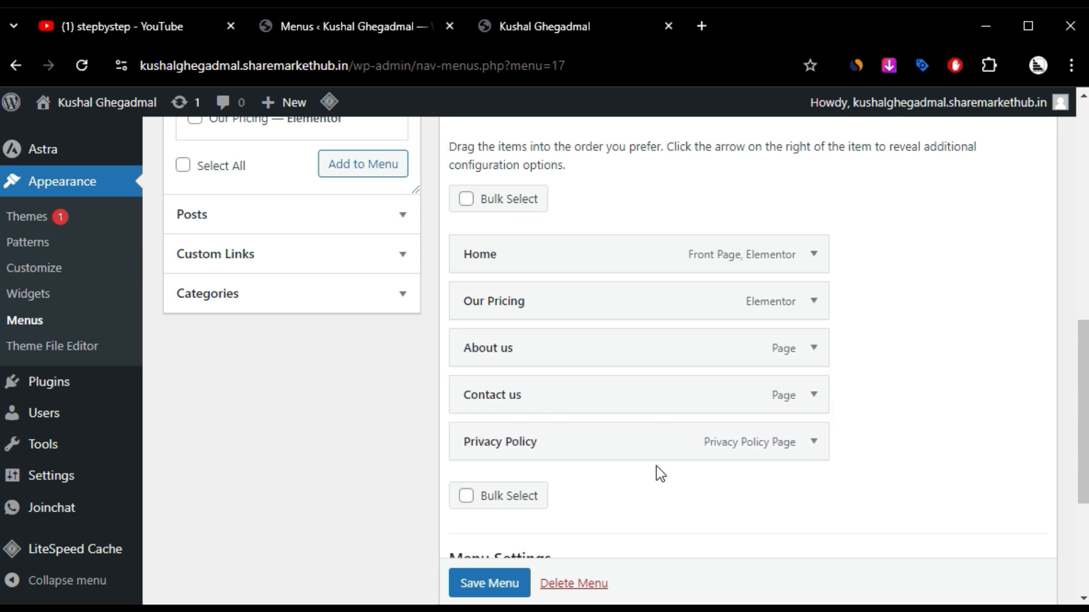
pyautogui.click(498, 584)
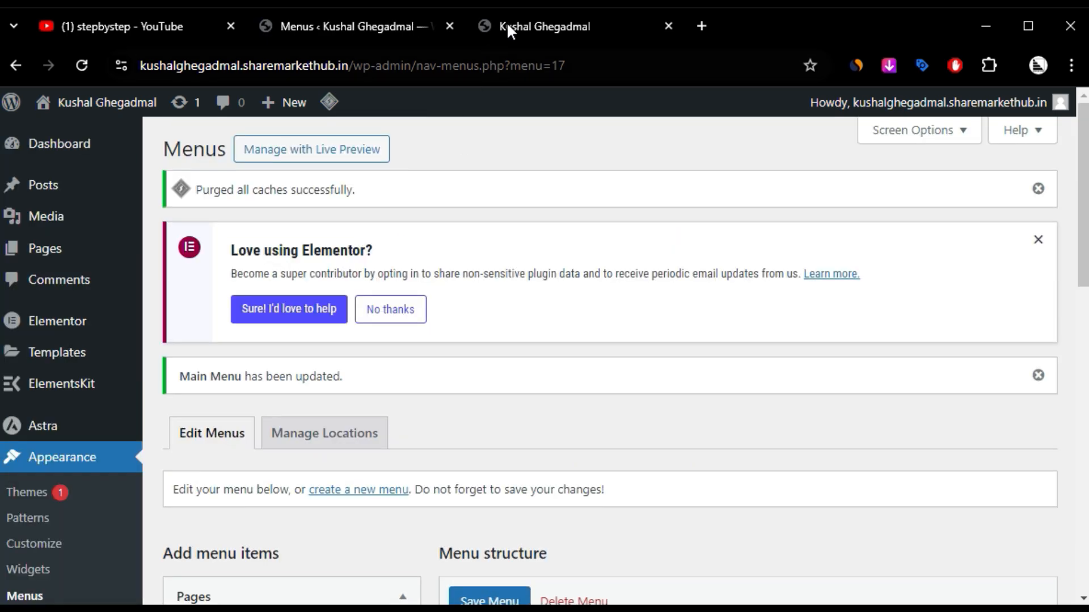
pyautogui.click(508, 21)
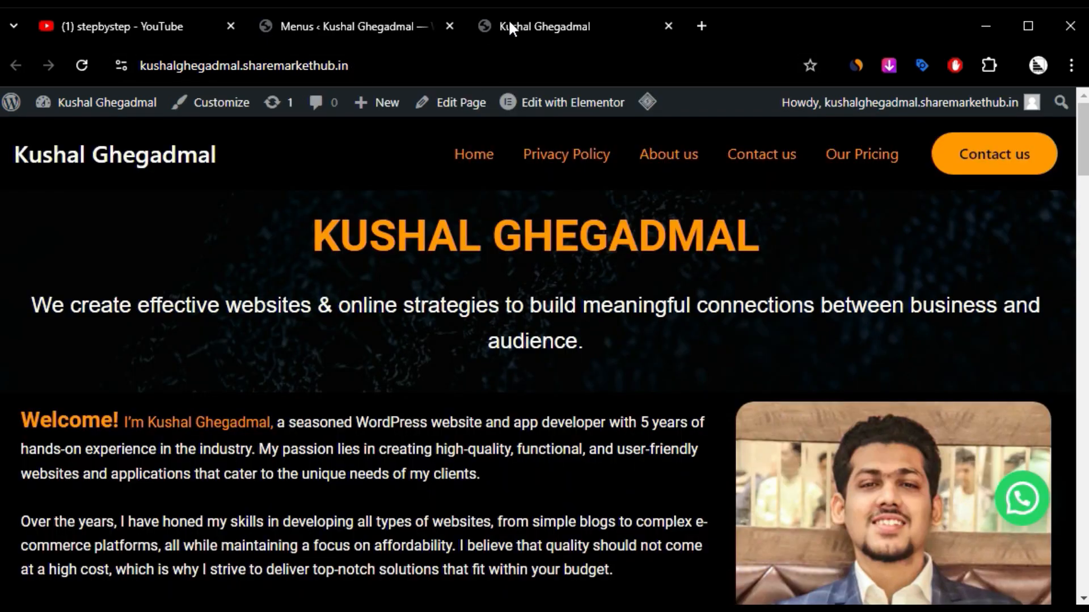
pyautogui.click(82, 66)
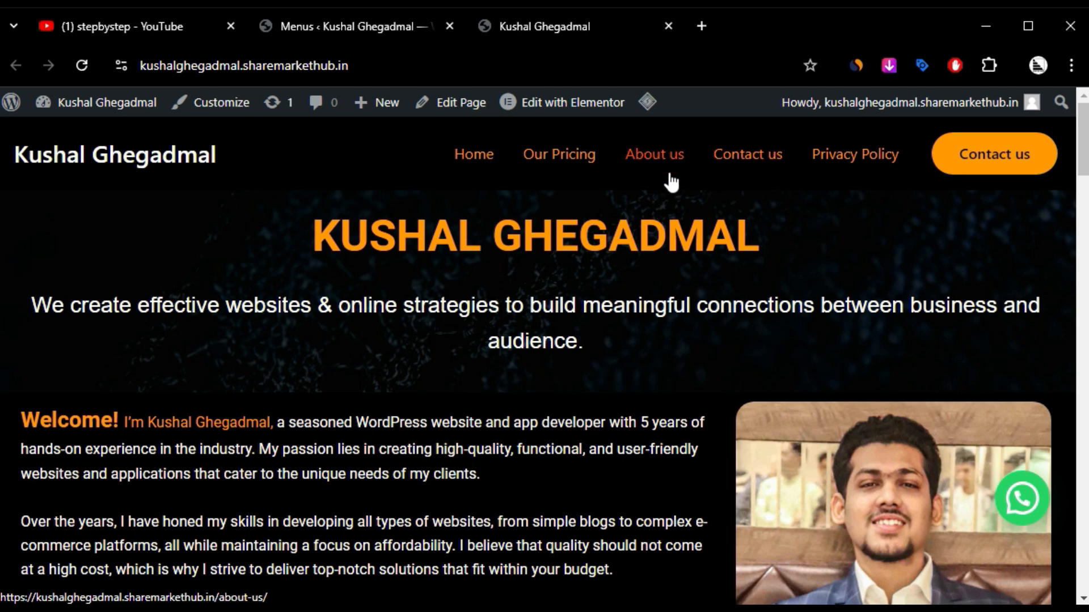
# Step: Make Contact us a sub-item of About us in Main Menu, save it, and reload the live website
pyautogui.click(389, 37)
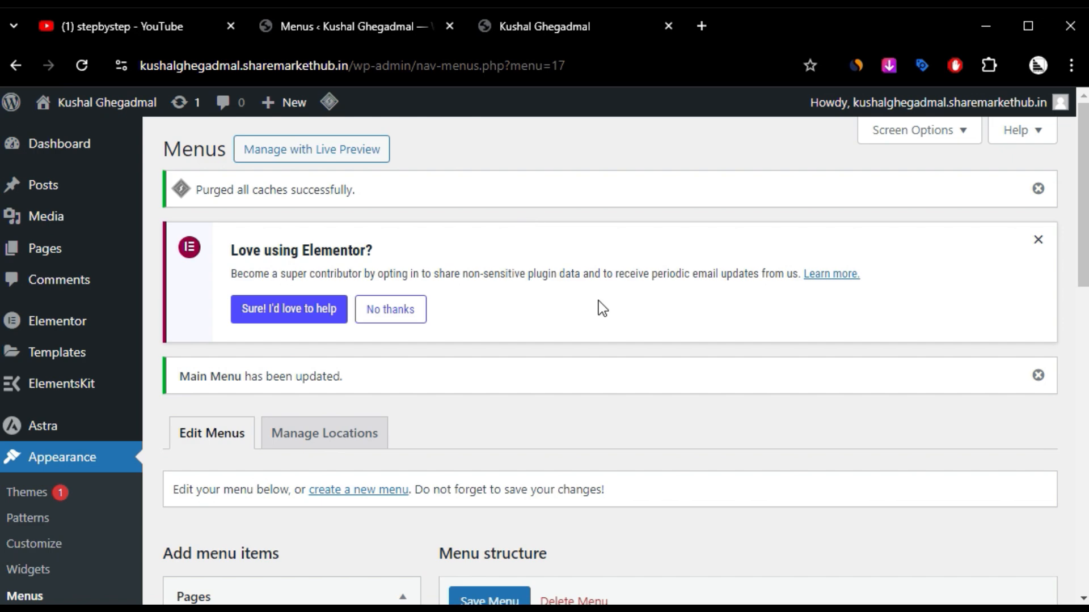
pyautogui.scroll(-6, 597, 301)
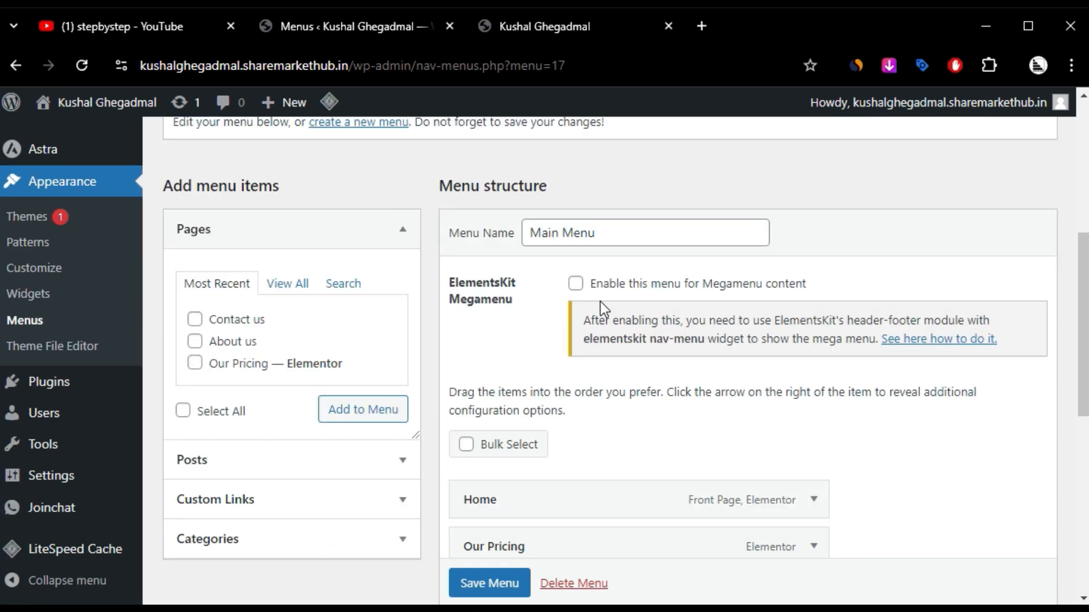
pyautogui.scroll(-4, 635, 376)
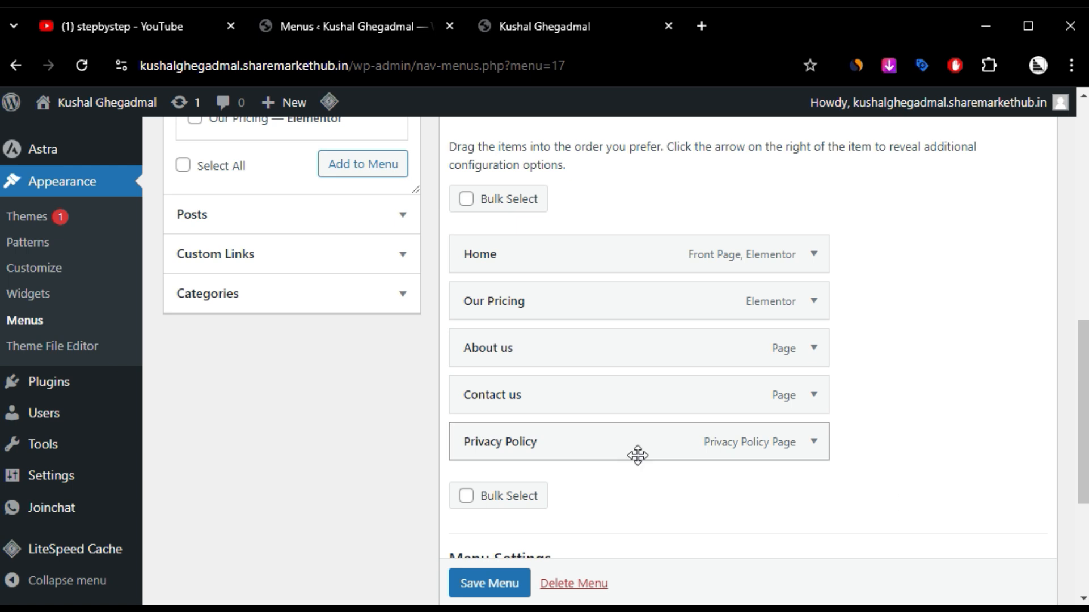
pyautogui.scroll(-2, 553, 397)
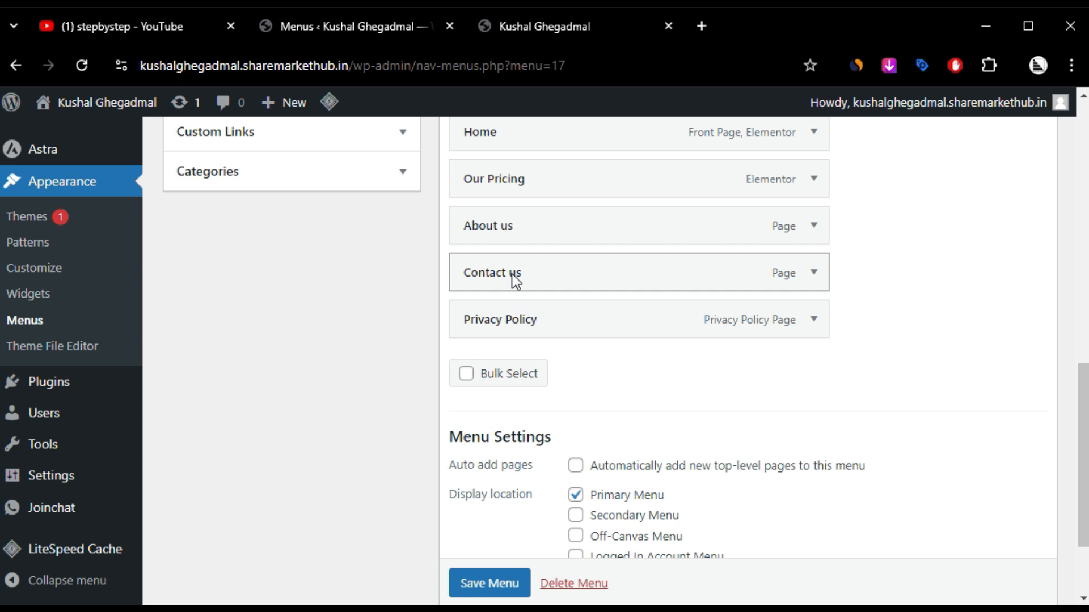
pyautogui.moveTo(512, 273); pyautogui.dragTo(540, 270)
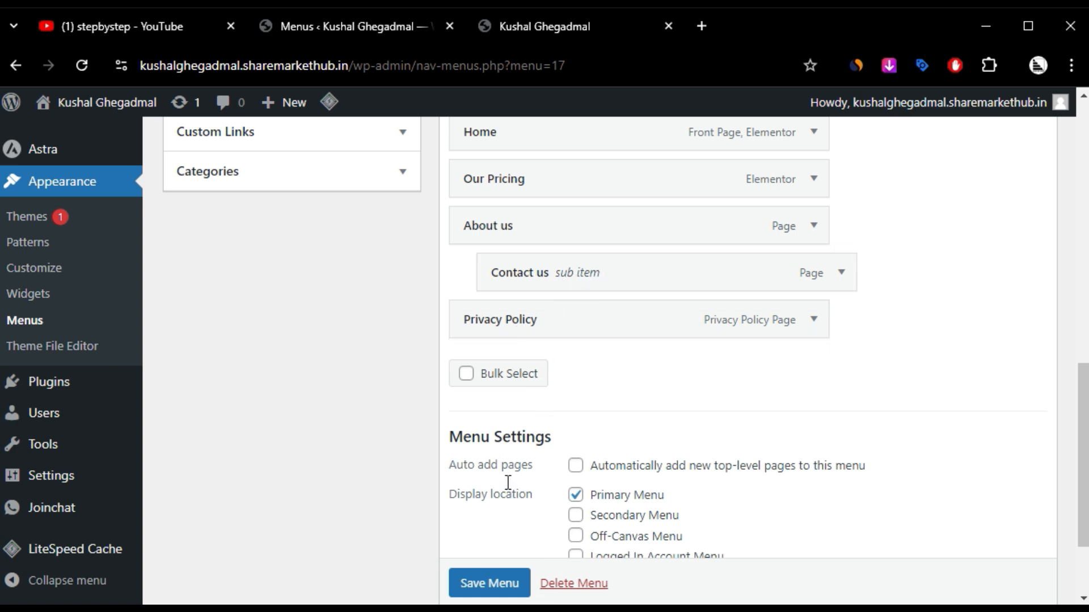
pyautogui.scroll(-1, 485, 583)
pyautogui.click(493, 576)
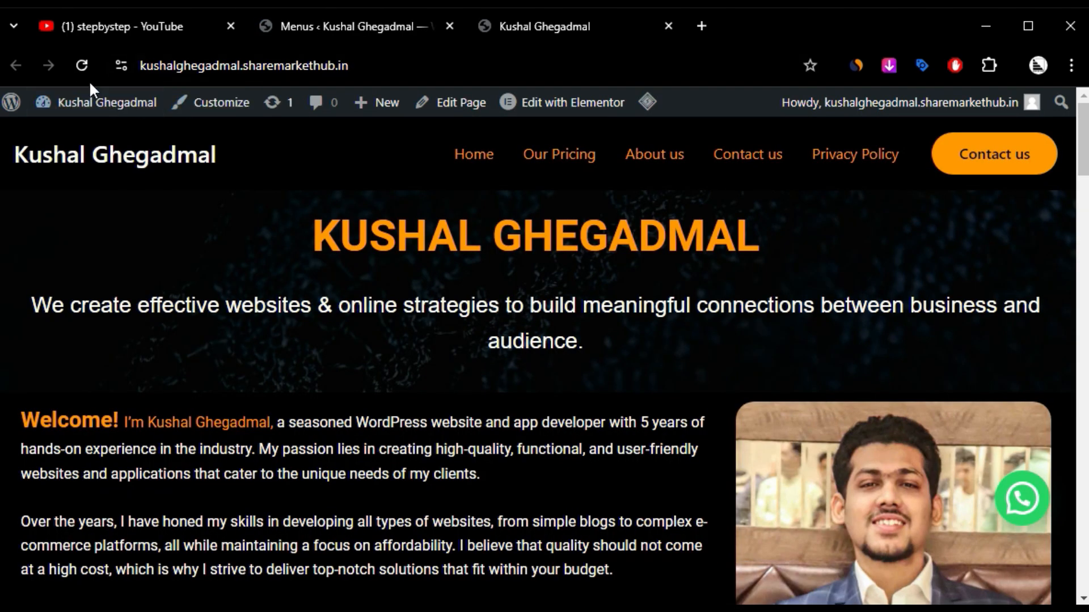
pyautogui.click(82, 66)
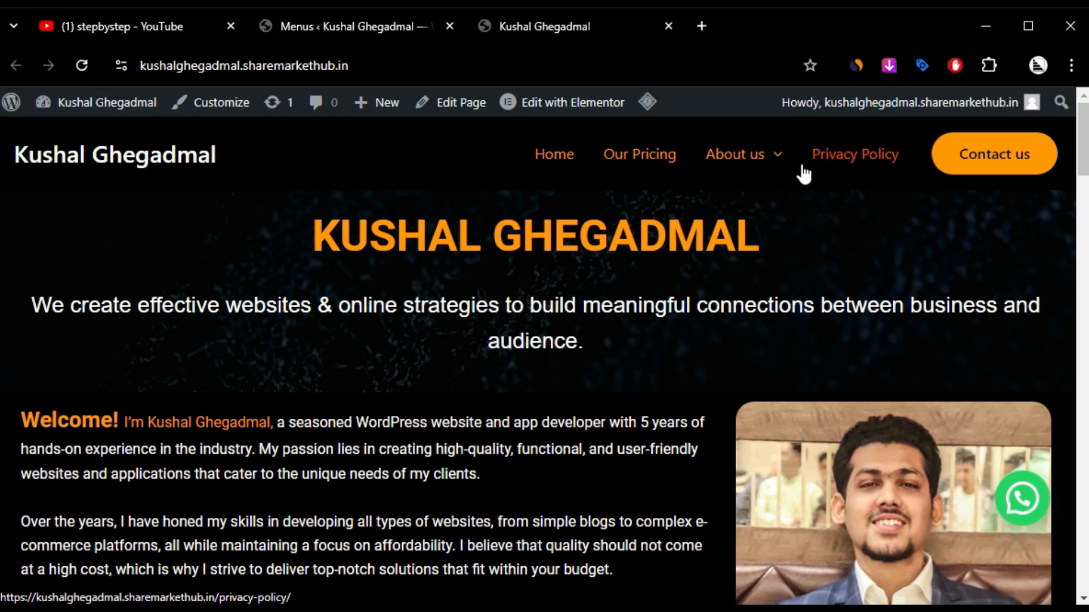
# Step: Switch from the live website back to the menu editor and add the Hello world! post to Main Menu
pyautogui.moveTo(776, 168)
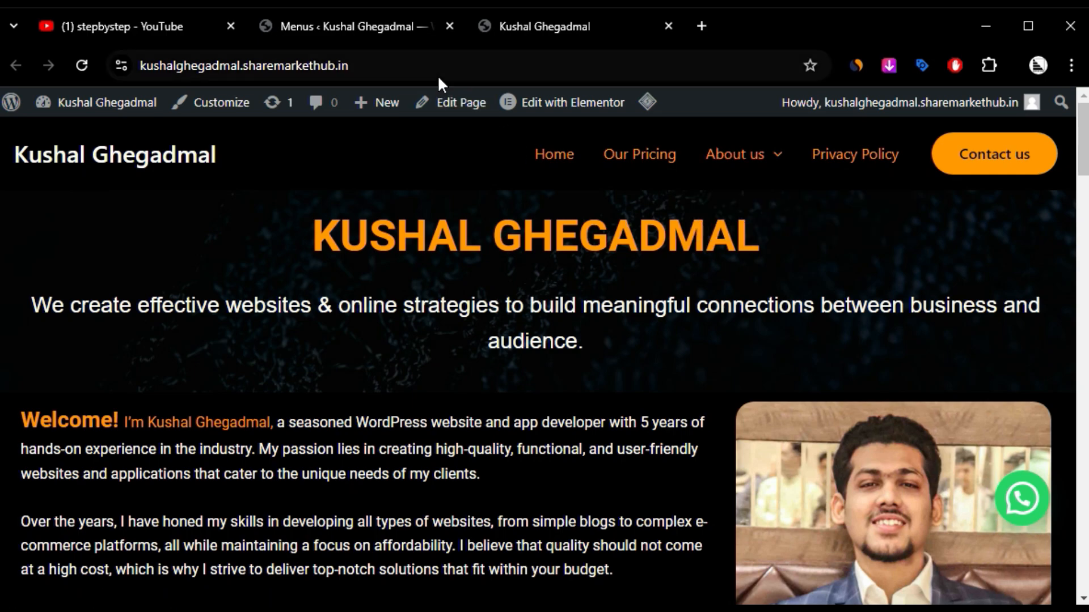
pyautogui.click(401, 28)
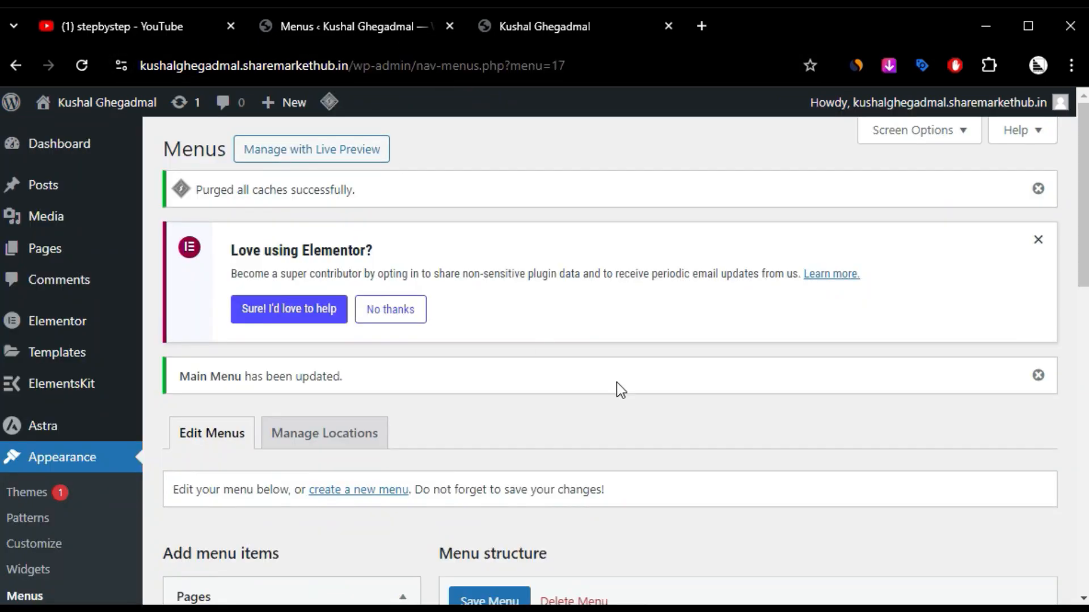
pyautogui.scroll(-2, 617, 382)
pyautogui.scroll(-4, 621, 376)
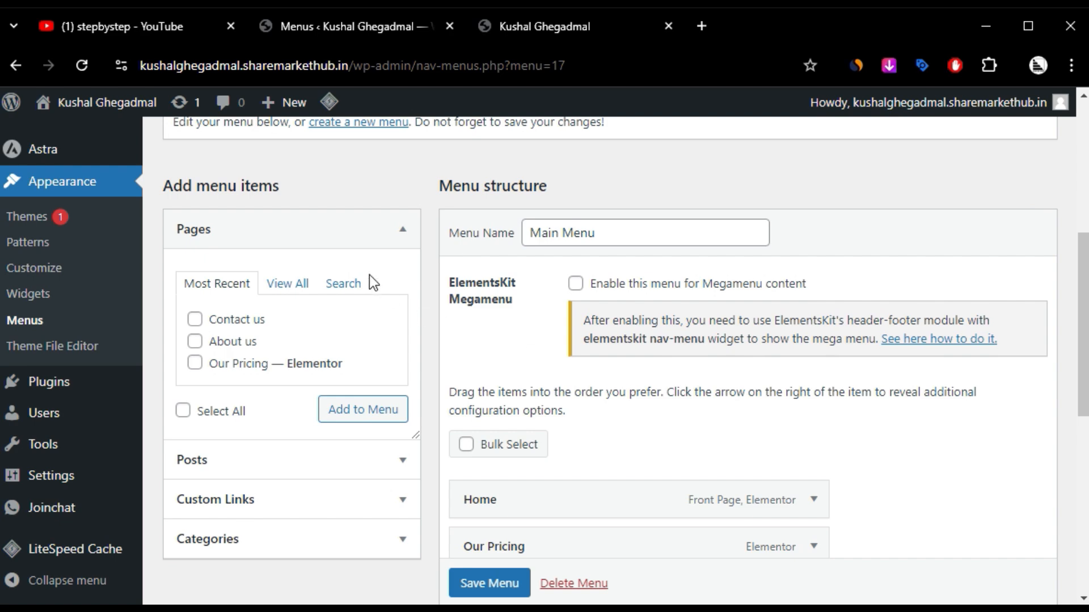
pyautogui.click(371, 240)
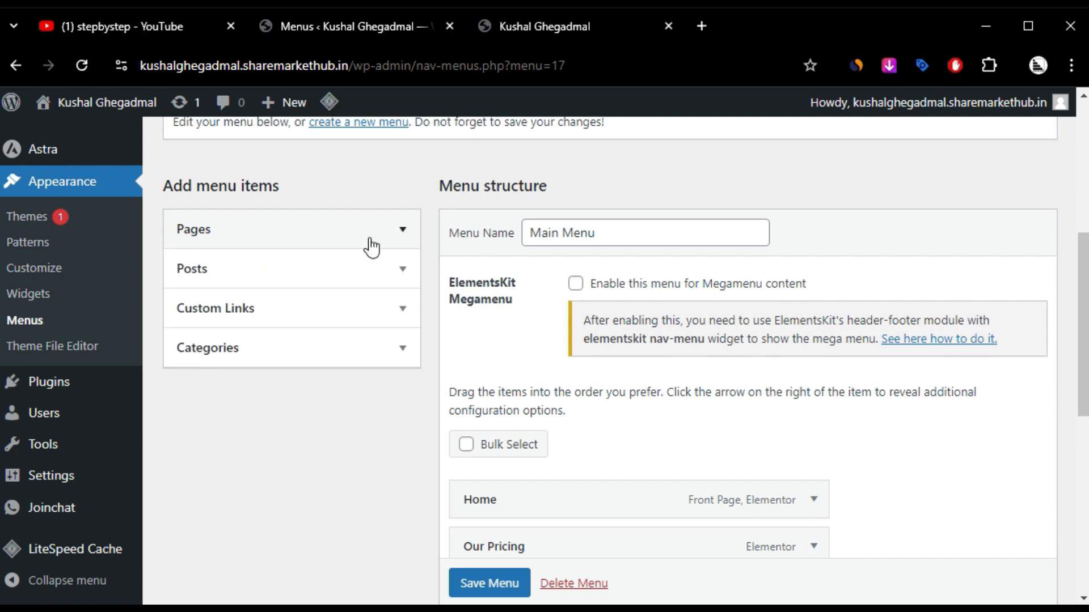
pyautogui.click(345, 275)
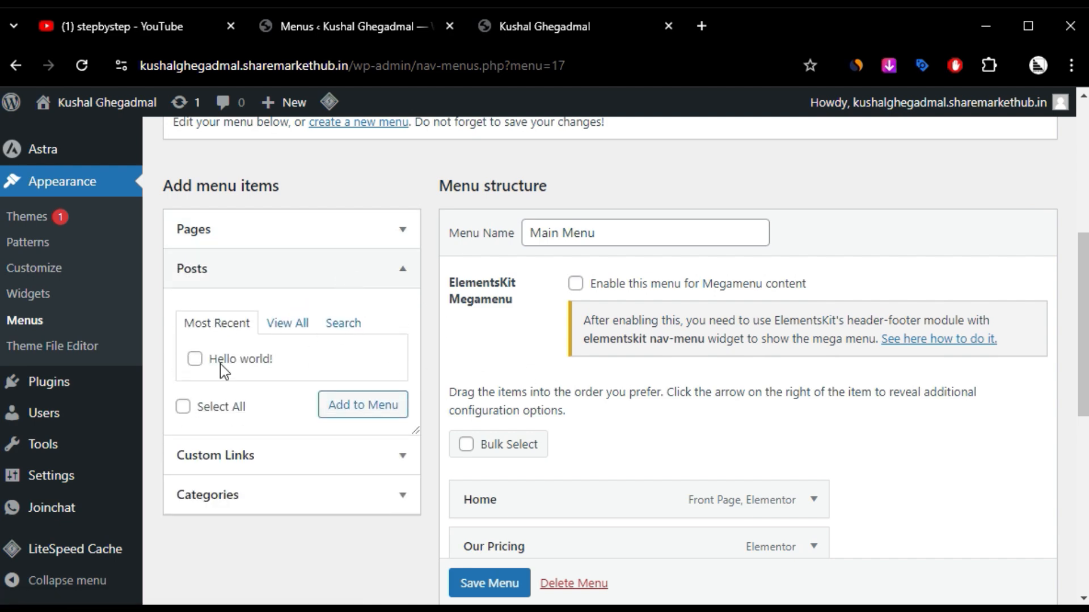
pyautogui.scroll(6, 219, 369)
pyautogui.moveTo(51, 189)
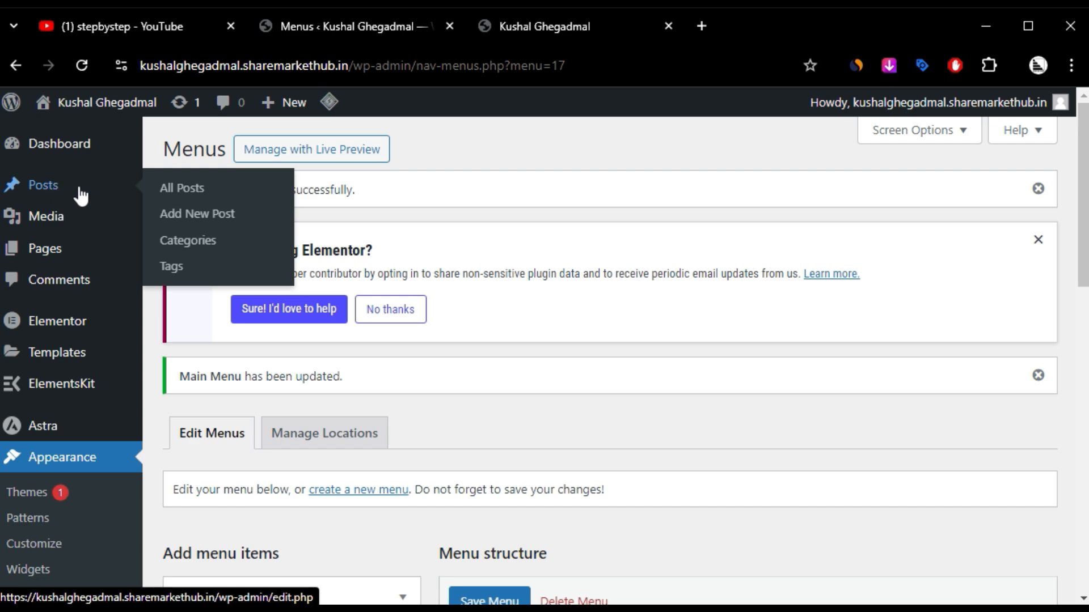
pyautogui.scroll(-5, 454, 325)
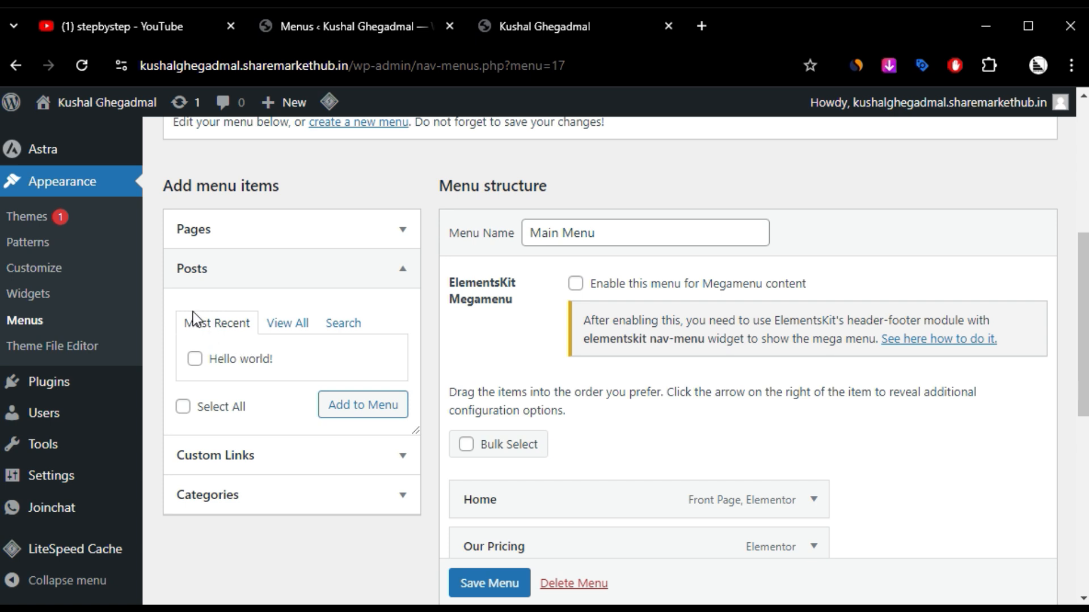
pyautogui.click(193, 363)
pyautogui.click(400, 412)
pyautogui.scroll(-6, 810, 397)
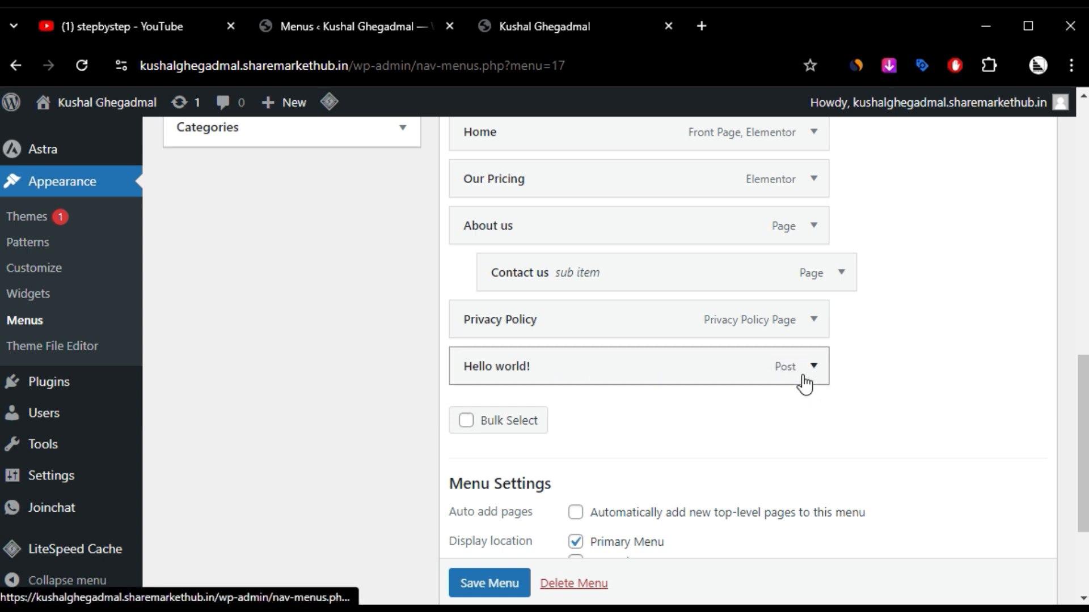
pyautogui.scroll(-2, 803, 382)
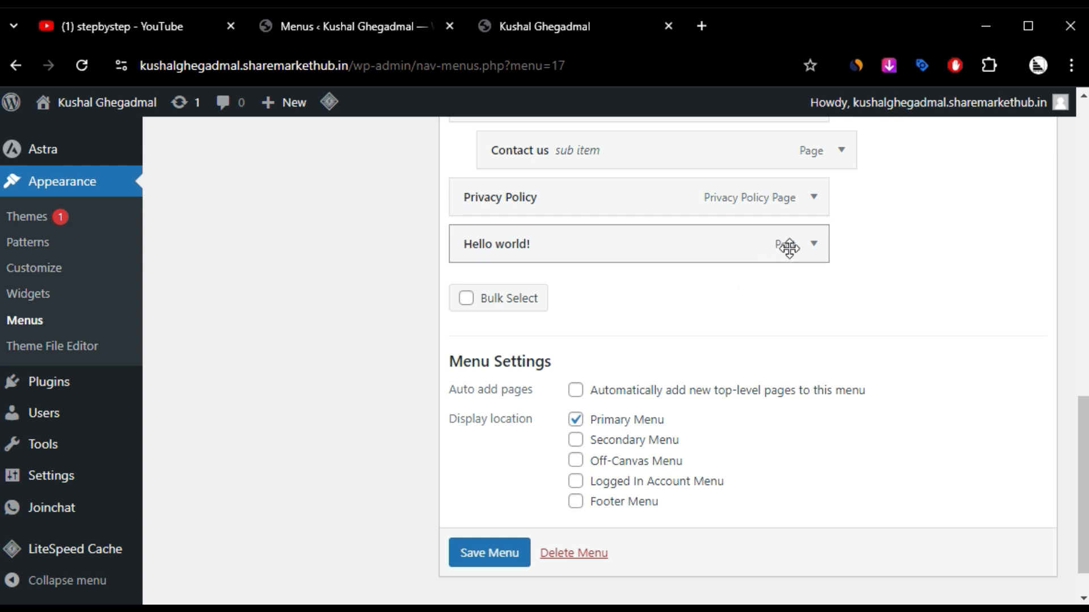
# Step: Try jkljdfn as the navigation label of the Hello world! menu item, and undo the label change
pyautogui.click(814, 248)
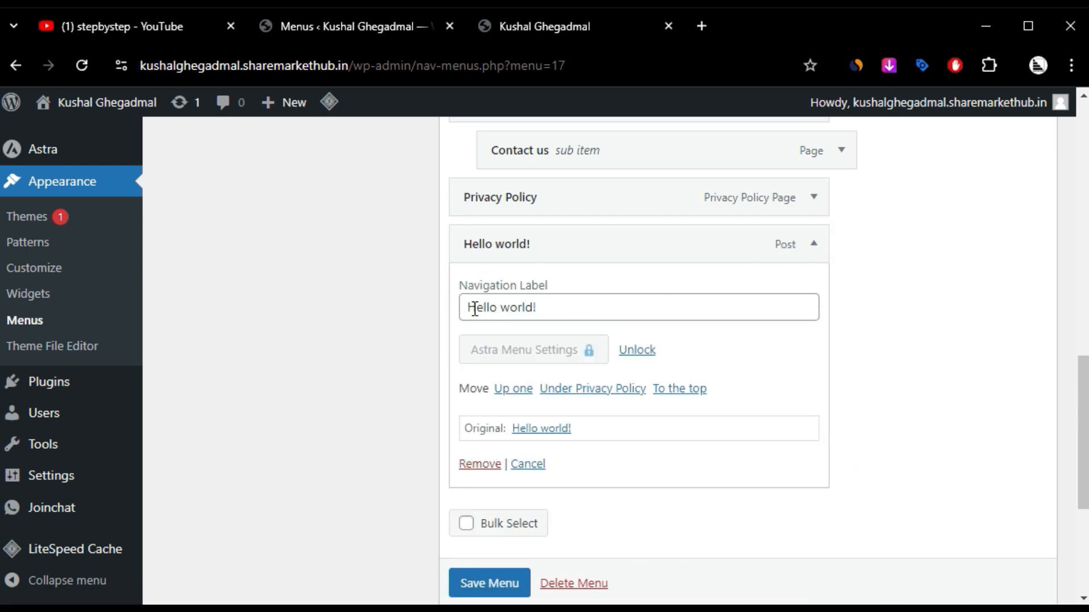
pyautogui.moveTo(470, 309); pyautogui.dragTo(548, 313)
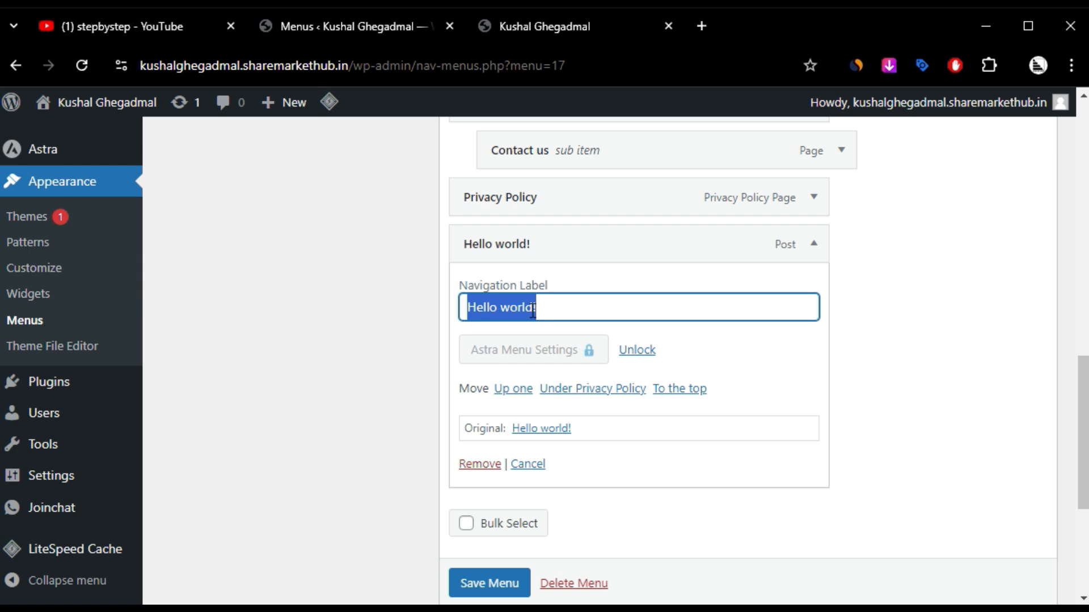
pyautogui.write('jkljdfn')
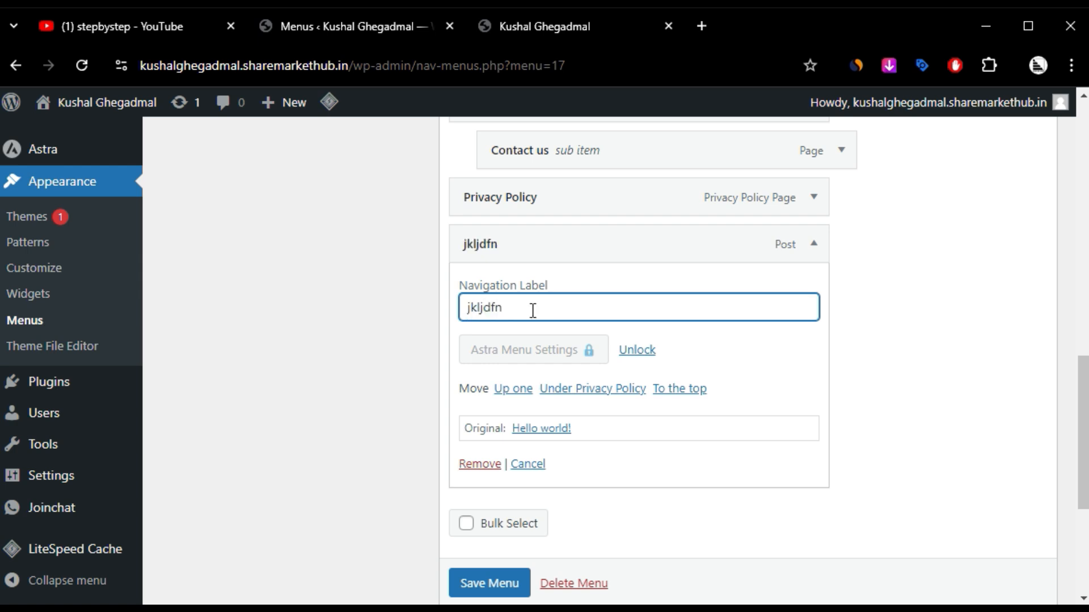
pyautogui.hotkey('ctrl', 'a')
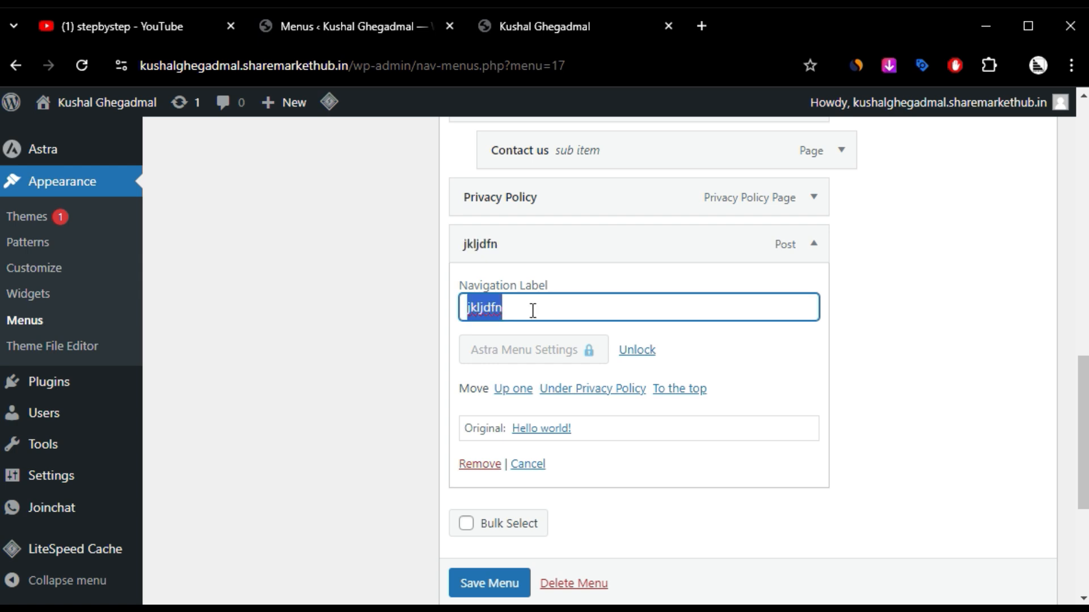
pyautogui.press('BackSpace')
pyautogui.write('jkljdf')
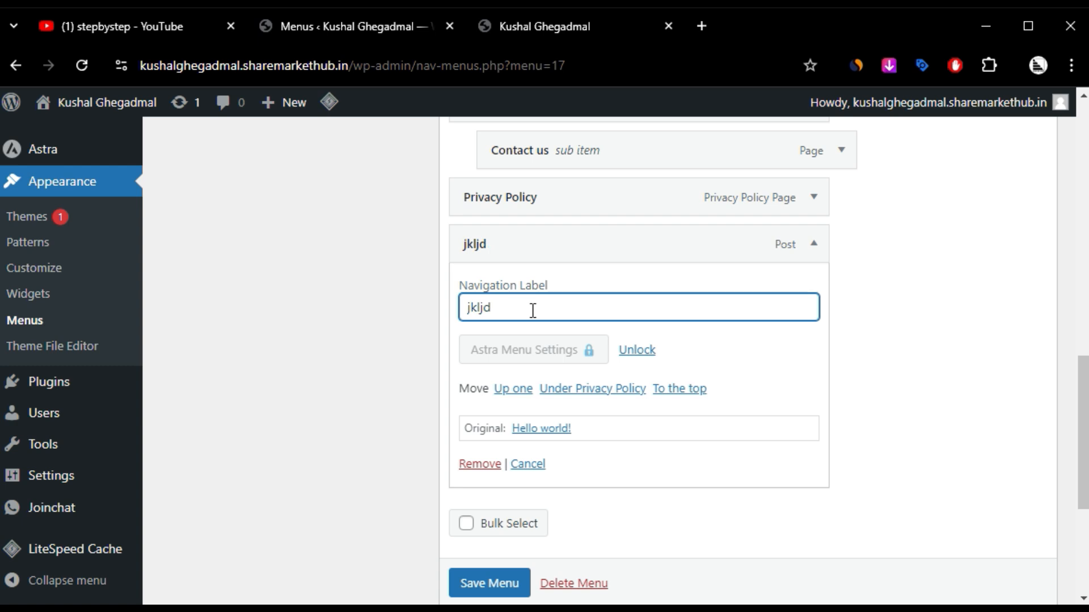
pyautogui.press('BackSpace')
pyautogui.hotkey('ctrl', 'z')
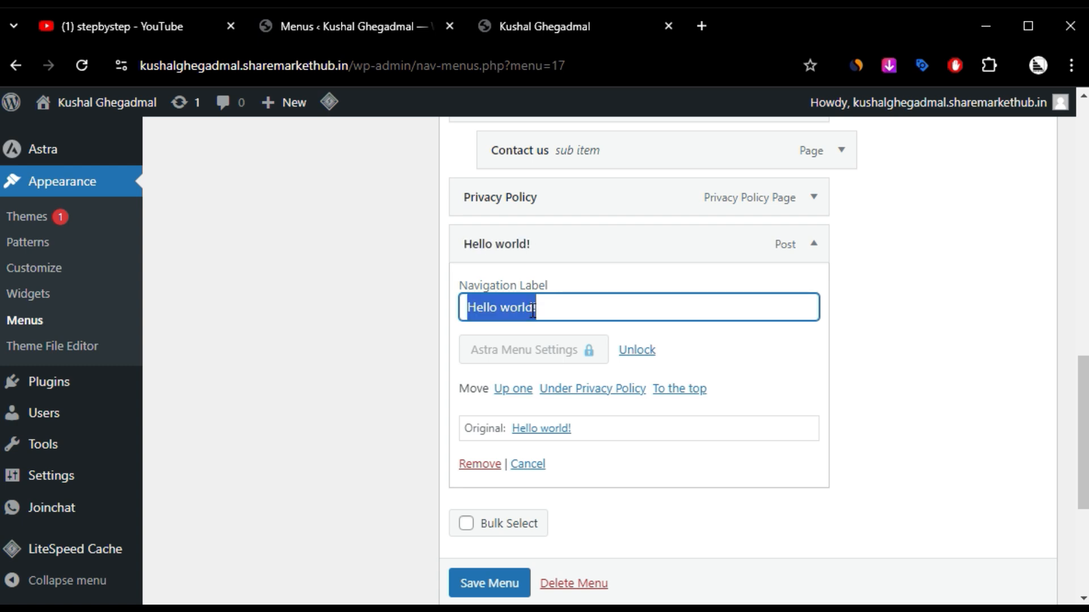
pyautogui.click(804, 305)
pyautogui.scroll(-2, 858, 415)
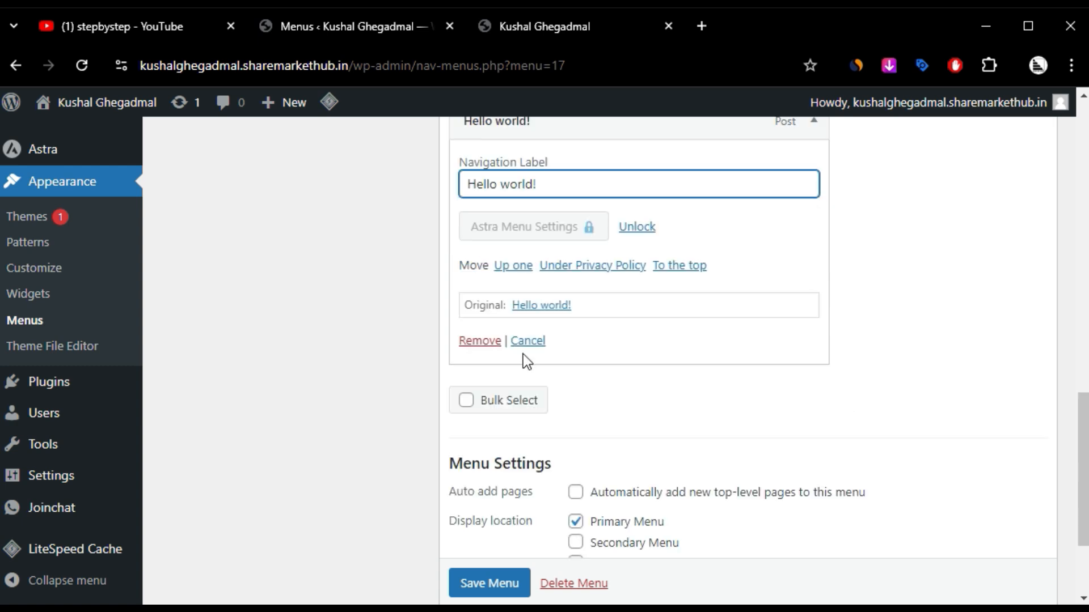
pyautogui.scroll(2, 627, 301)
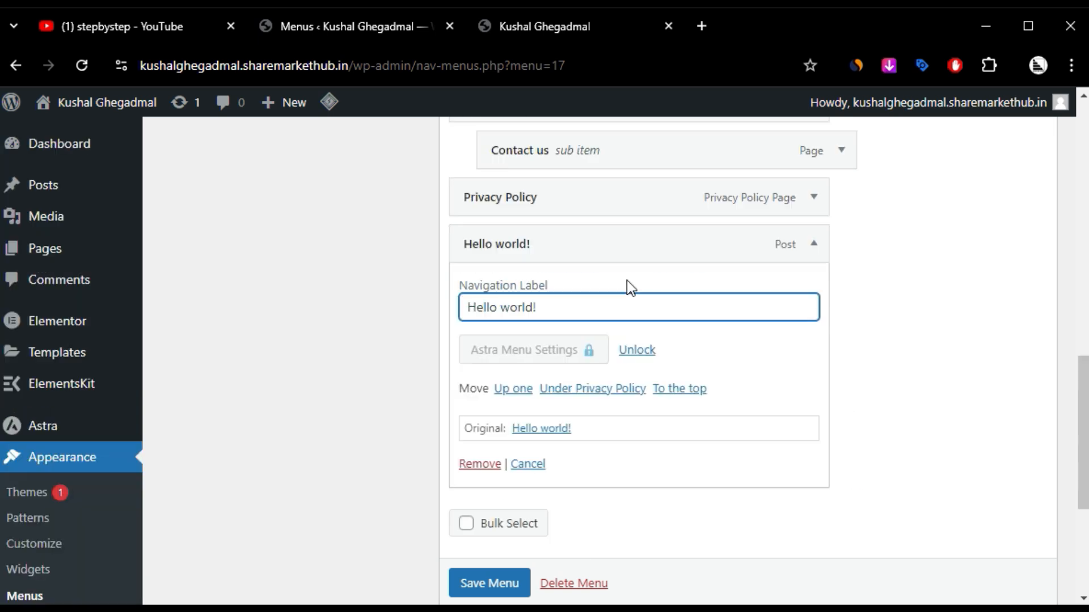
pyautogui.click(813, 262)
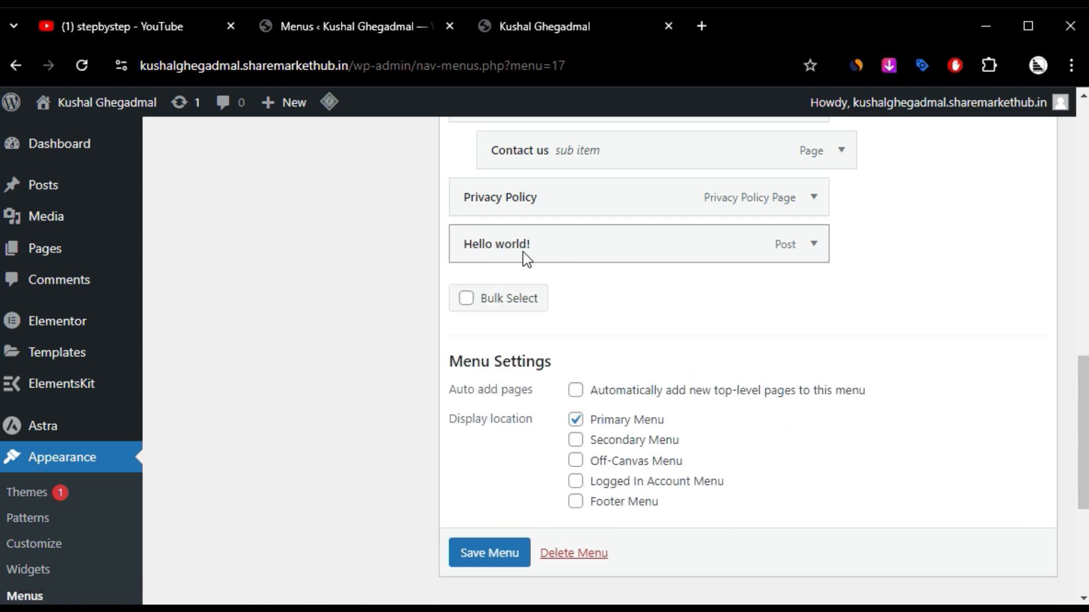
# Step: Remove the Hello world! post item from Main Menu
pyautogui.click(815, 246)
pyautogui.scroll(-2, 766, 294)
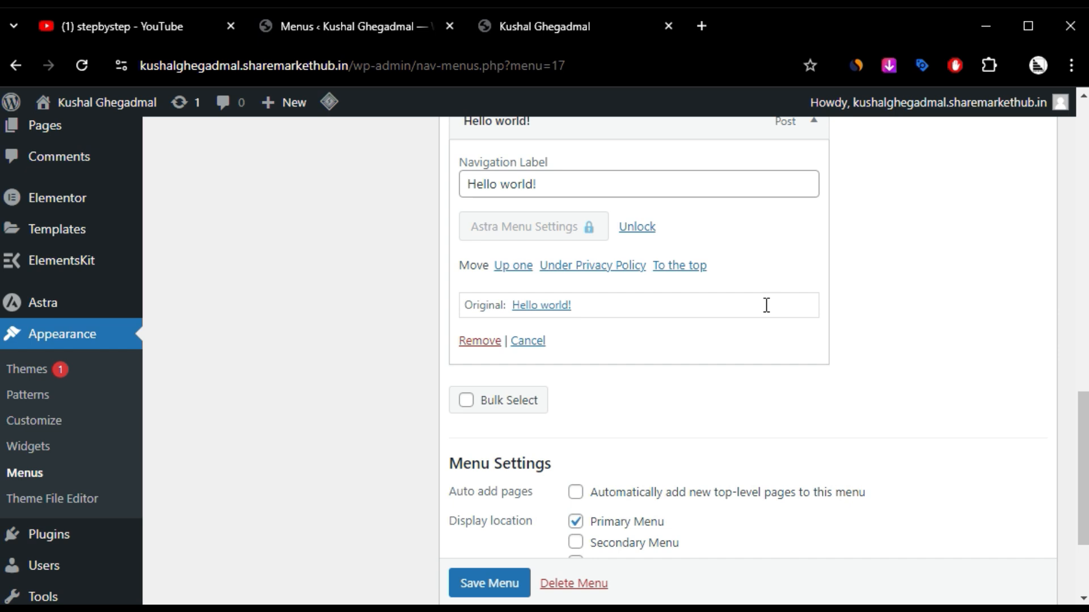
pyautogui.click(481, 341)
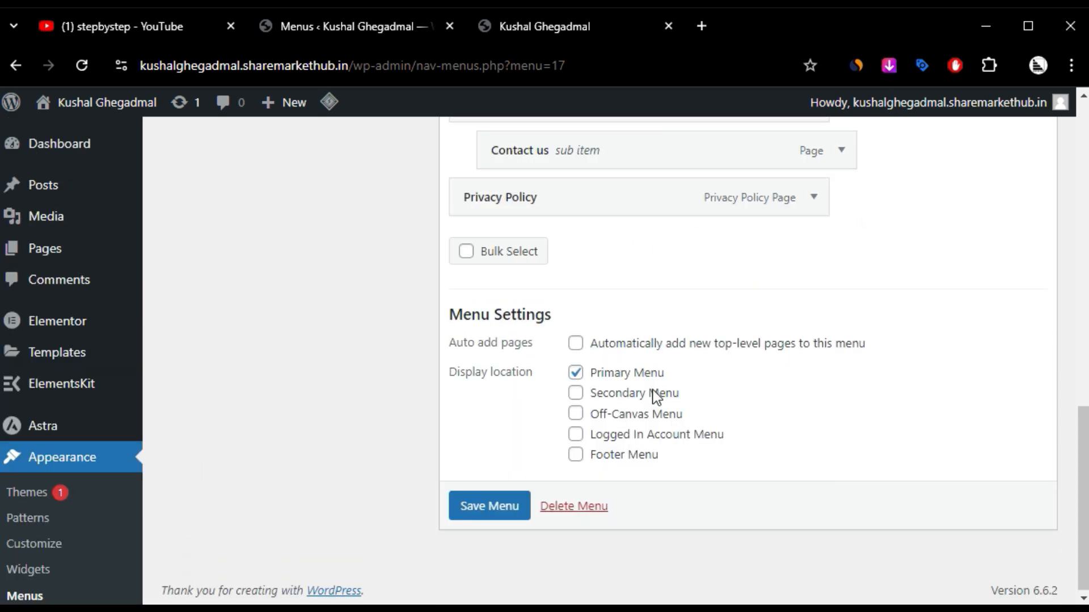
pyautogui.scroll(2, 638, 397)
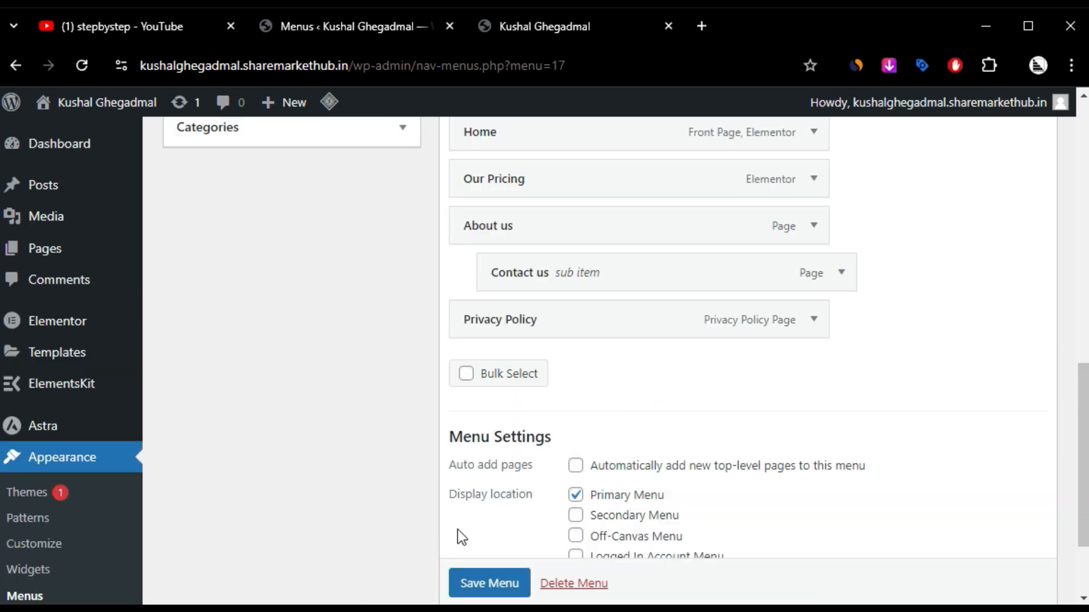
pyautogui.scroll(2, 495, 457)
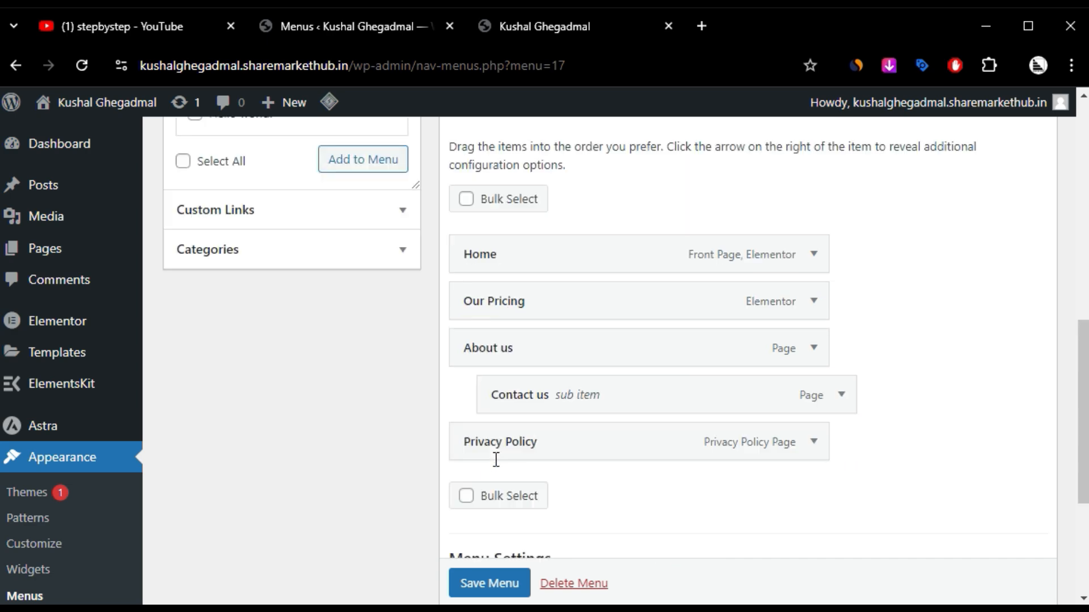
pyautogui.scroll(-2, 601, 477)
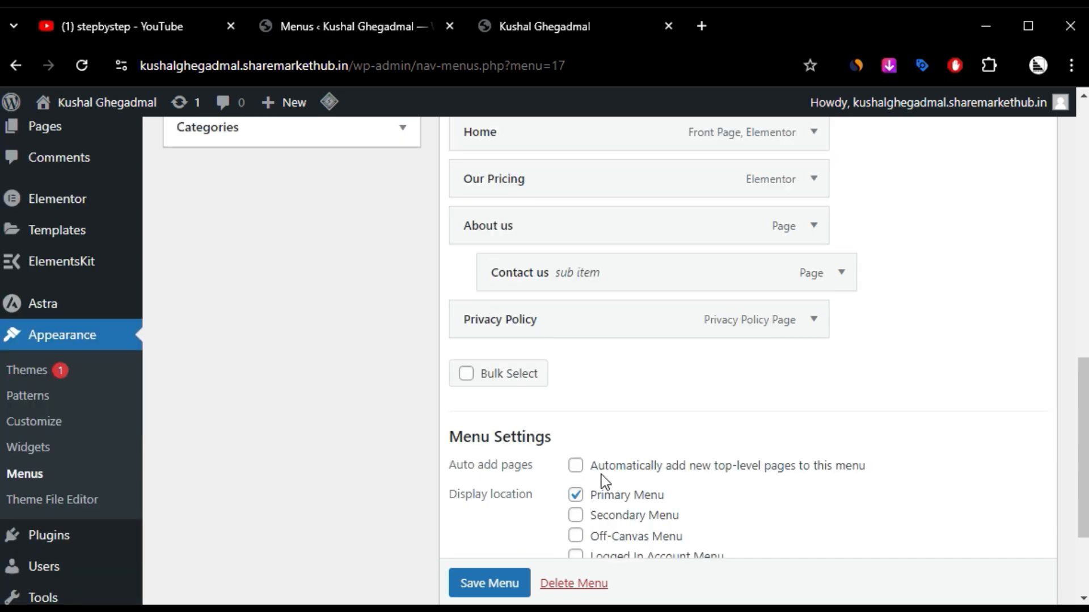
# Step: Look at the categories available as menu items and try to open the post categories page, but stay in the menu editor
pyautogui.scroll(4, 401, 433)
pyautogui.scroll(2, 400, 433)
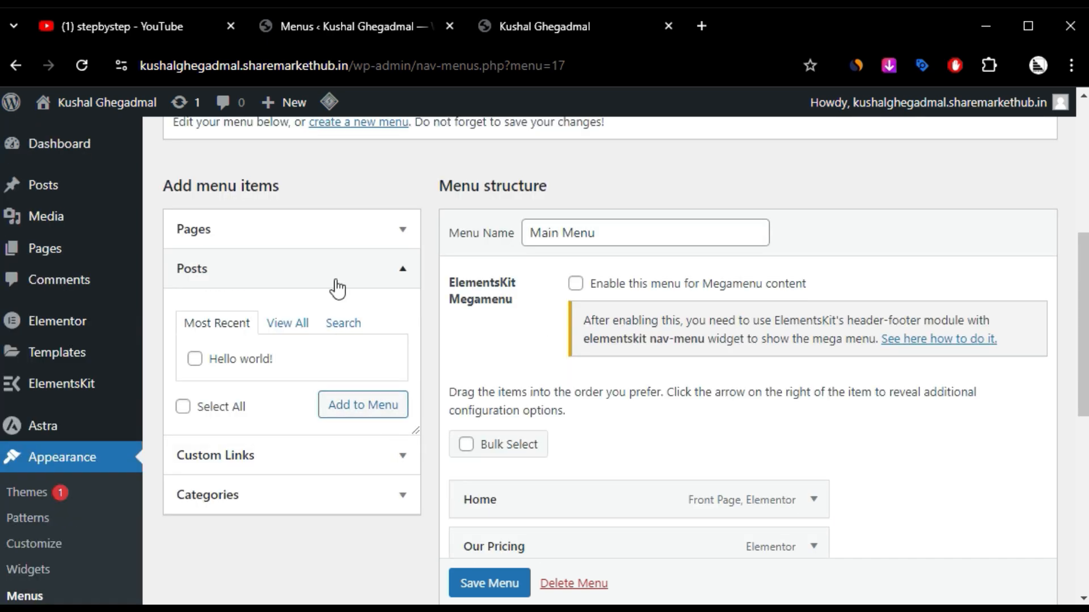
pyautogui.click(338, 284)
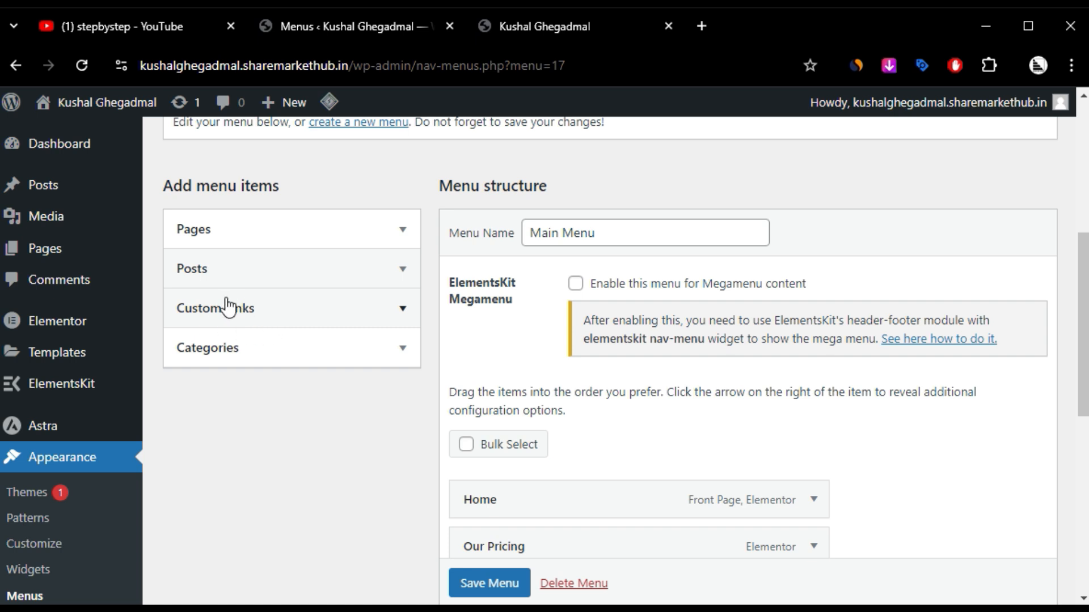
pyautogui.click(218, 359)
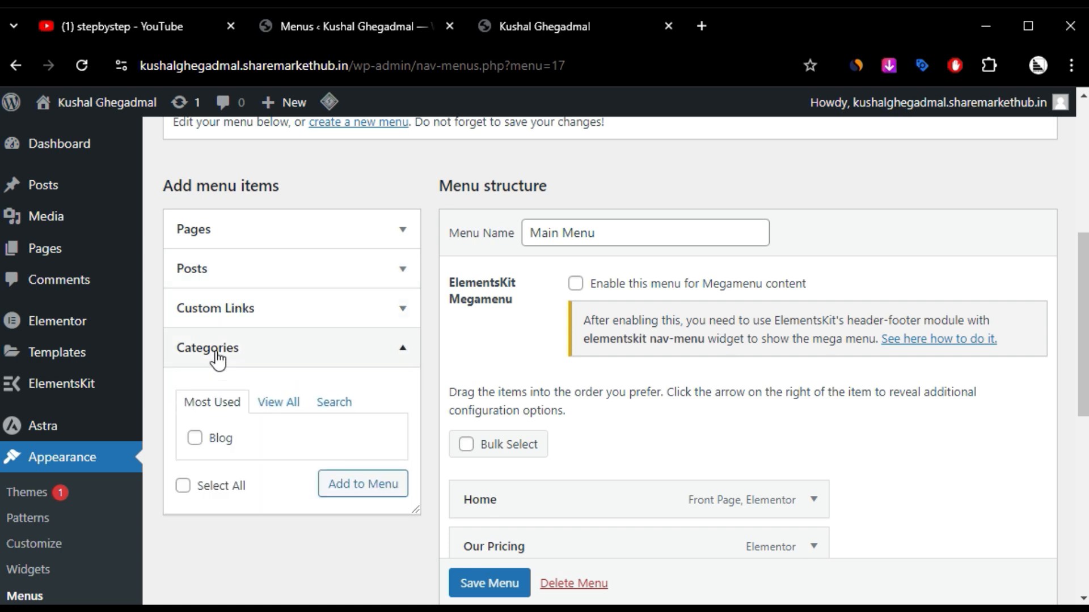
pyautogui.click(214, 359)
pyautogui.moveTo(88, 368)
pyautogui.scroll(2, 87, 367)
pyautogui.moveTo(39, 205)
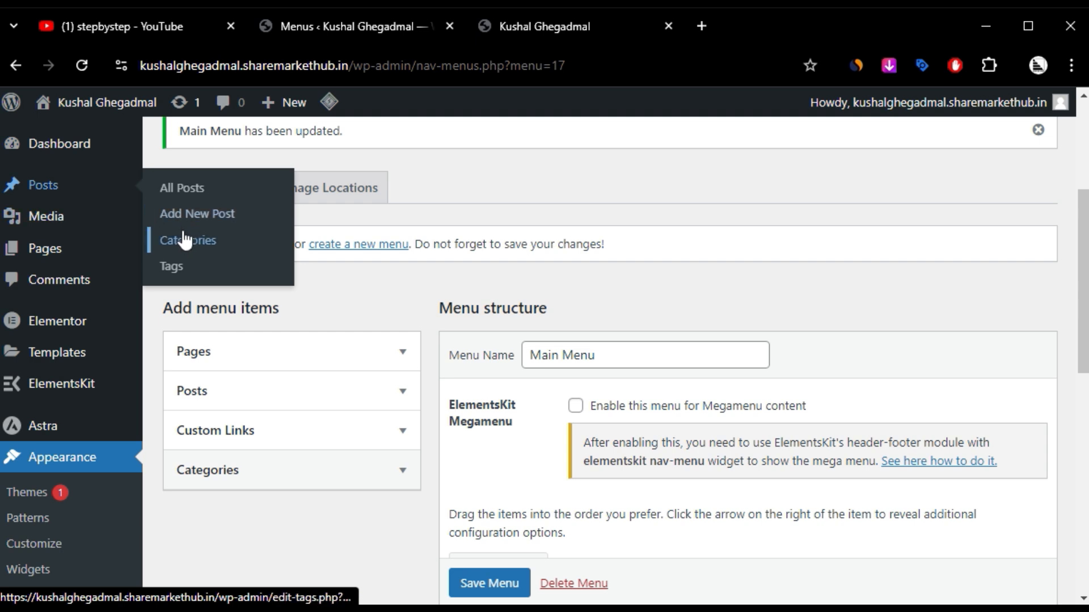
pyautogui.click(188, 243)
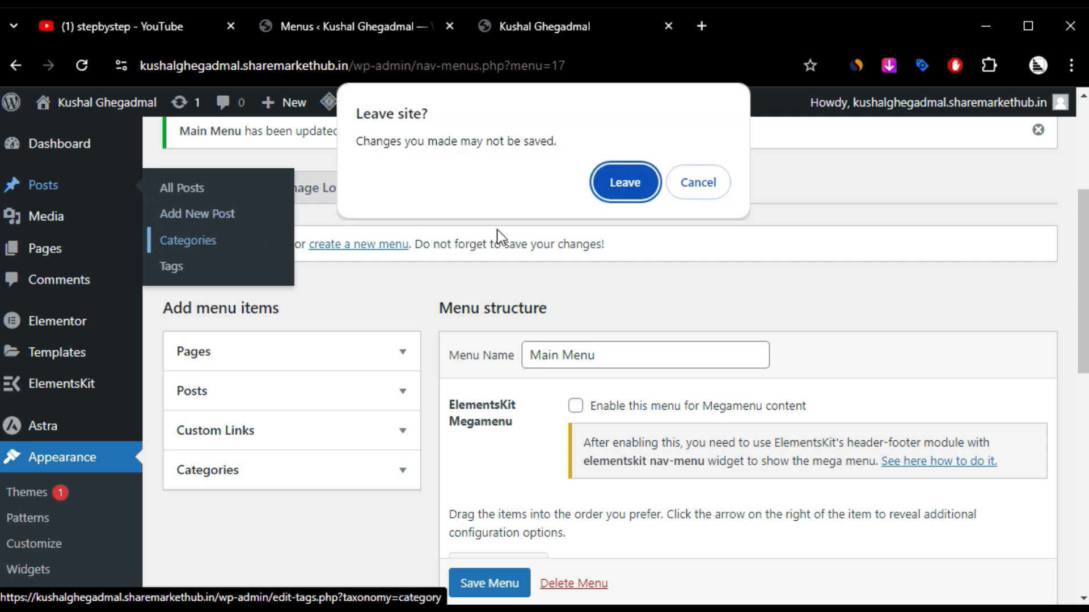
pyautogui.click(707, 183)
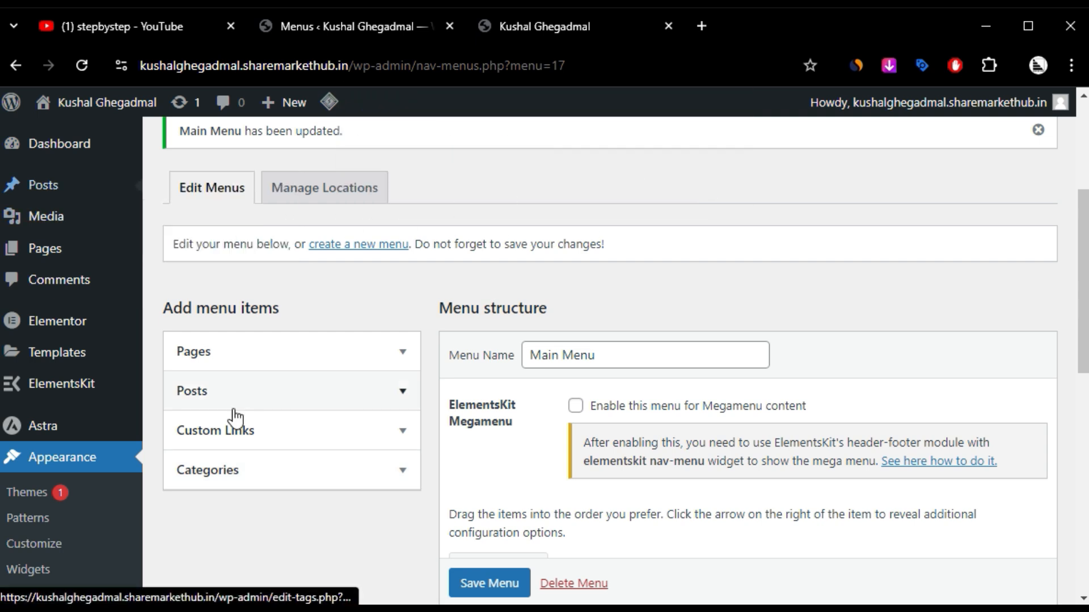
# Step: Add the Blog category to Main Menu as a top-level item after Privacy Policy
pyautogui.click(252, 470)
pyautogui.scroll(-2, 273, 459)
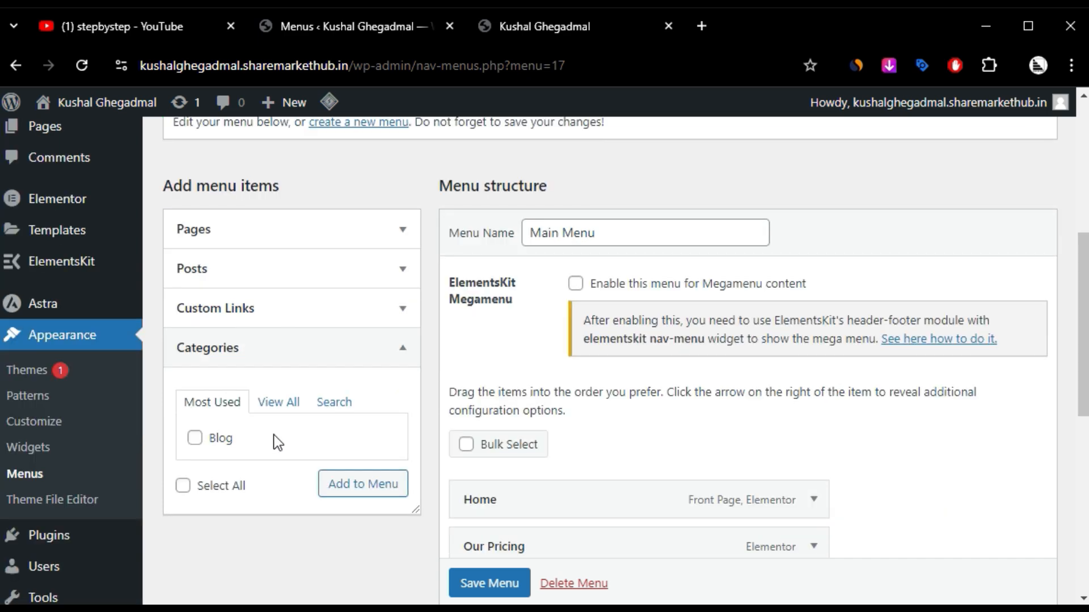
pyautogui.click(195, 438)
pyautogui.scroll(-2, 651, 444)
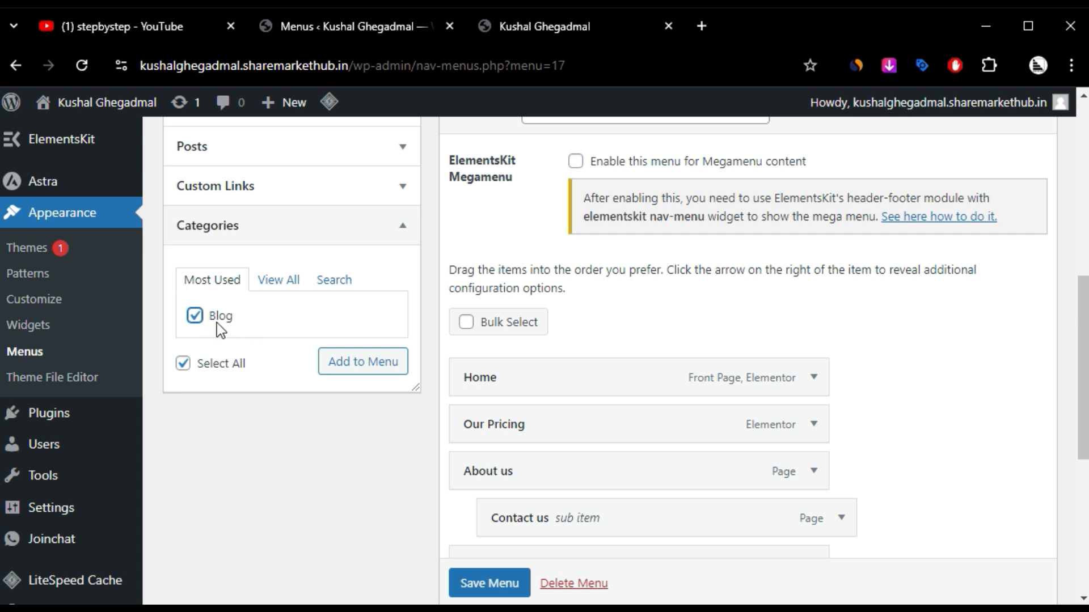
pyautogui.click(353, 367)
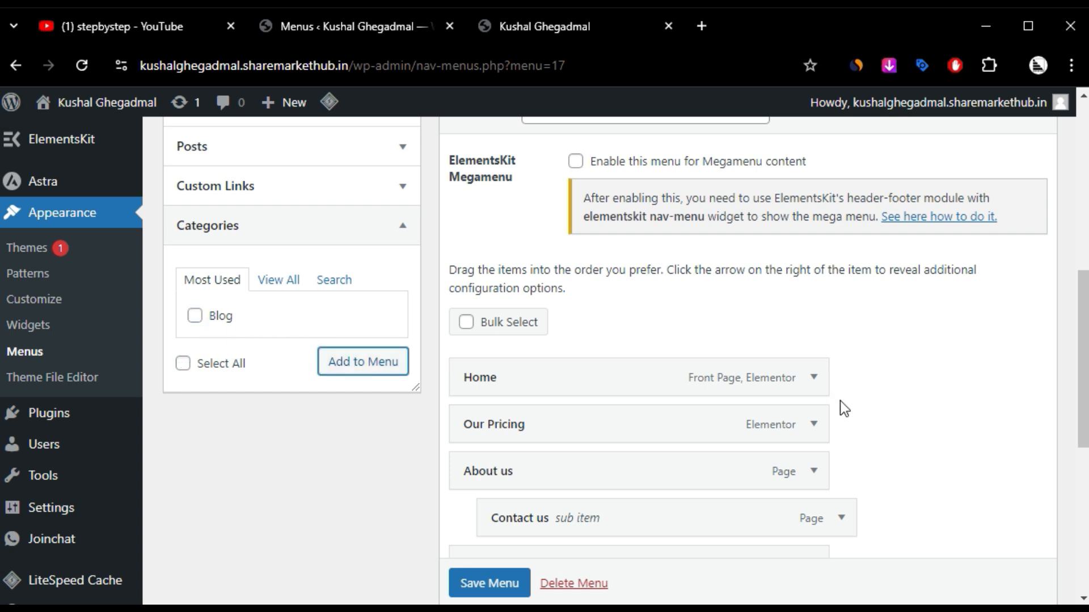
pyautogui.scroll(-4, 840, 405)
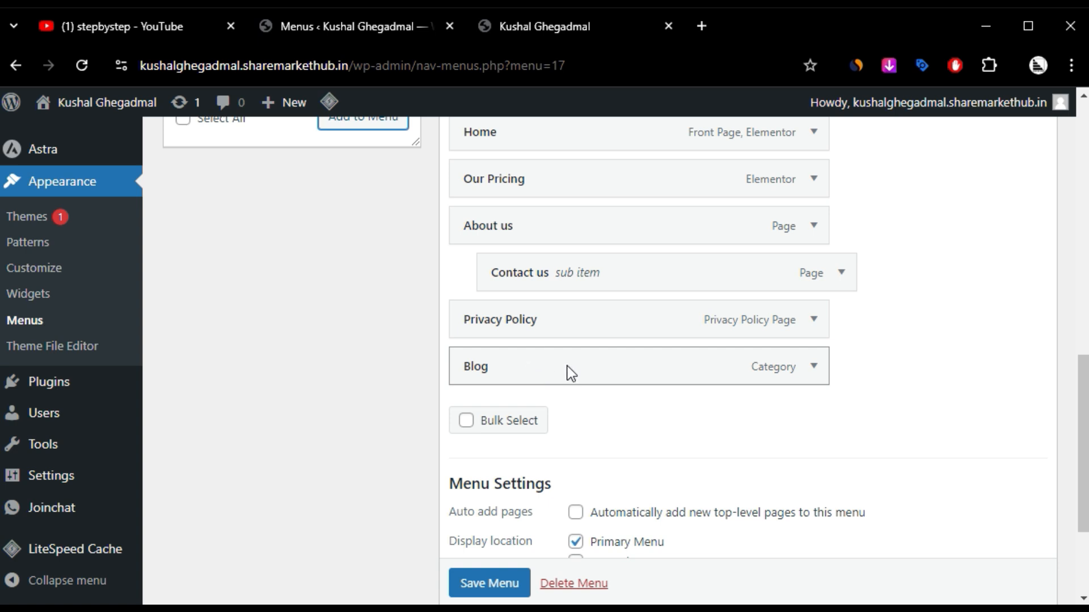
# Step: Save Main Menu with the Blog category and reload the live website to check its header navigation
pyautogui.click(470, 591)
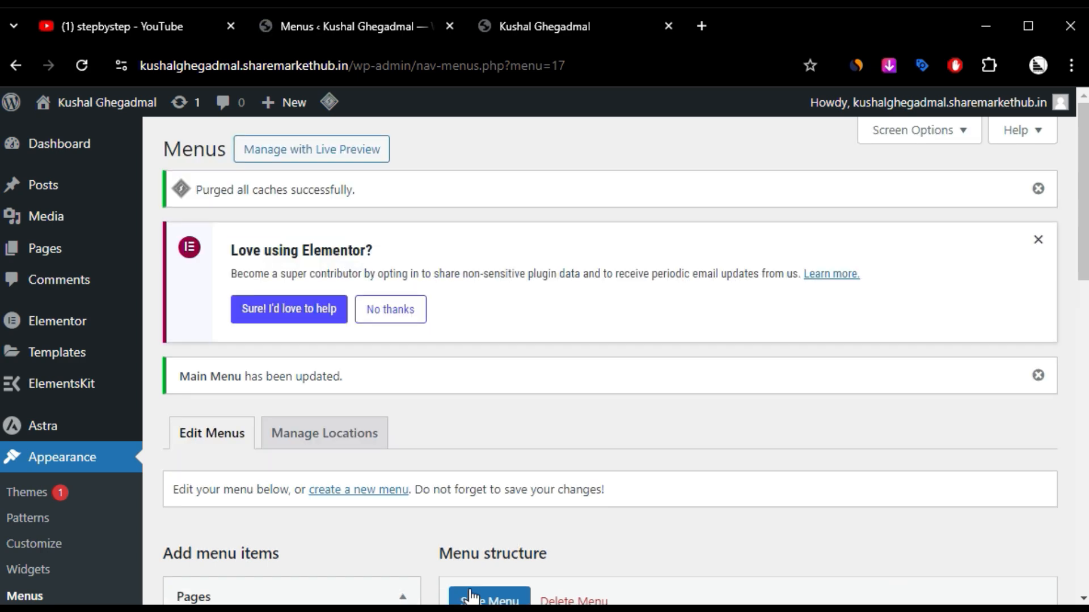
pyautogui.click(560, 31)
pyautogui.click(76, 67)
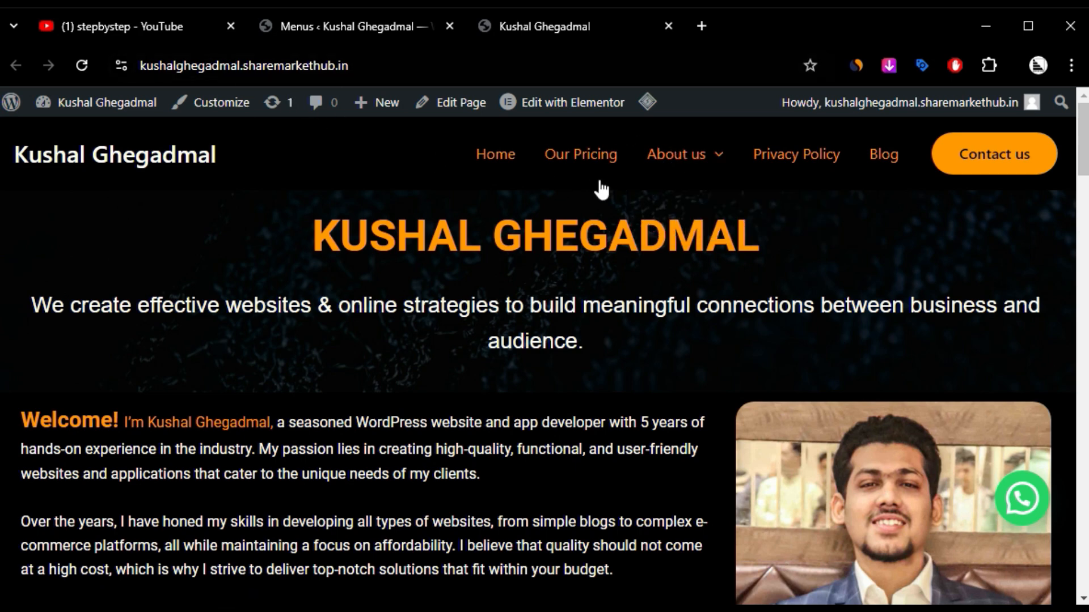
# Step: Look at the stepbystep YouTube channel and the live site, and open a blank custom link in the Main Menu editor
pyautogui.click(145, 29)
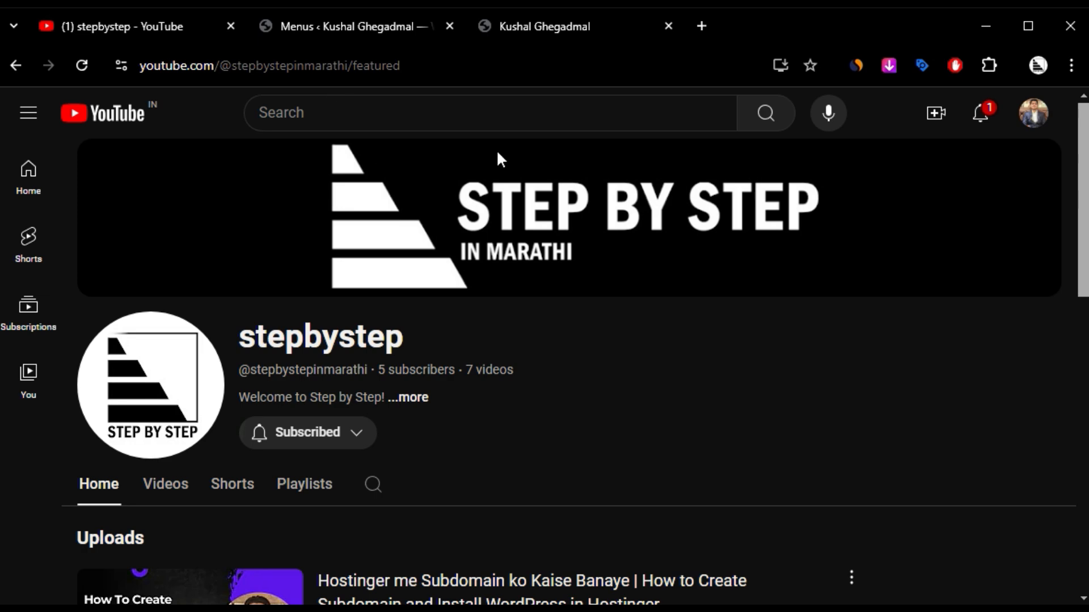
pyautogui.click(515, 25)
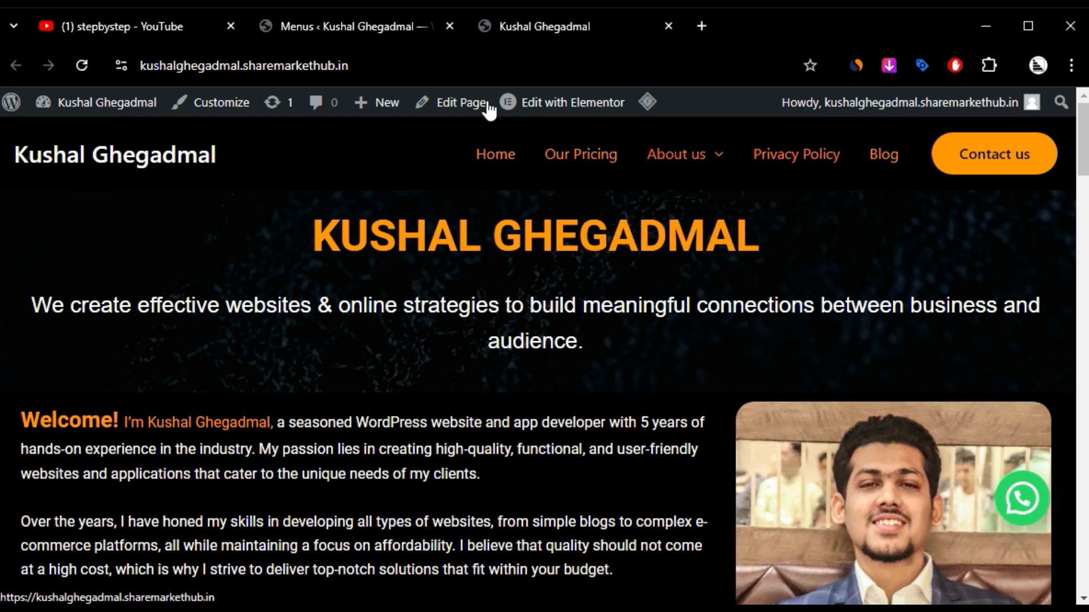
pyautogui.click(352, 22)
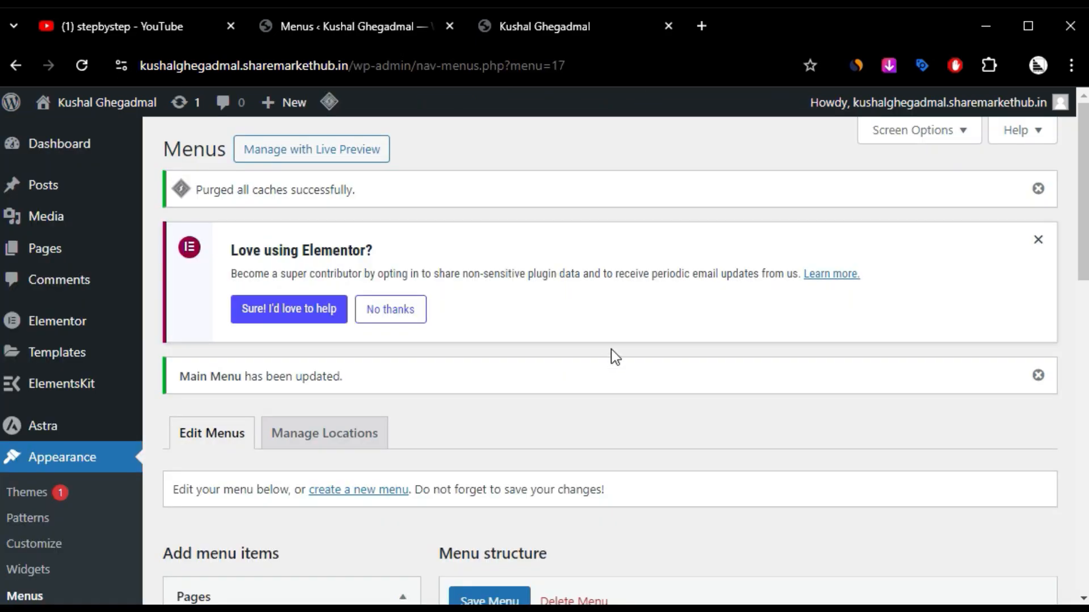
pyautogui.scroll(-5, 612, 357)
pyautogui.click(335, 239)
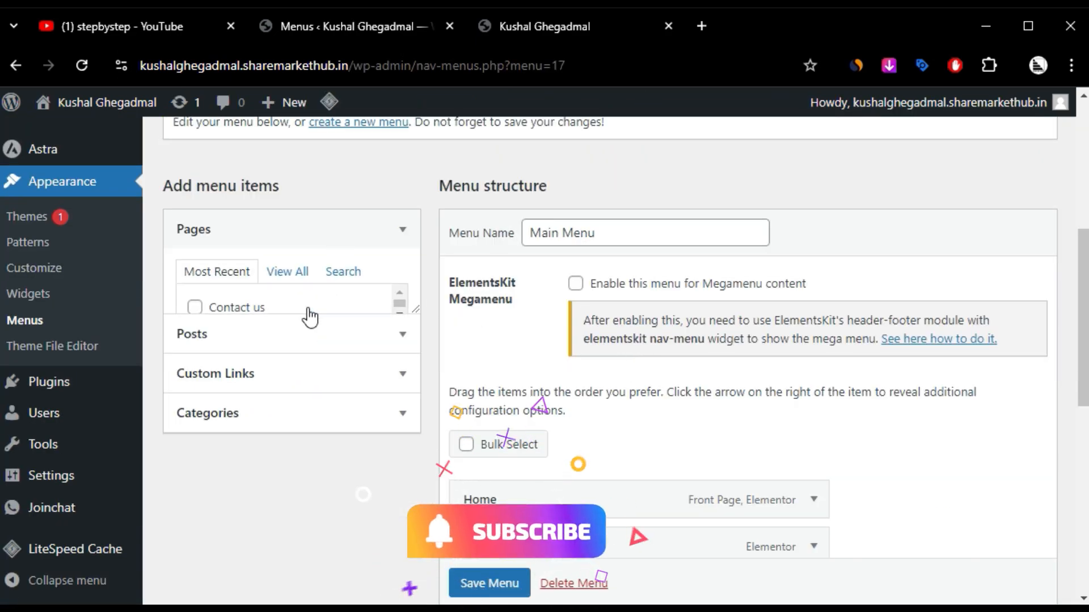
pyautogui.click(227, 318)
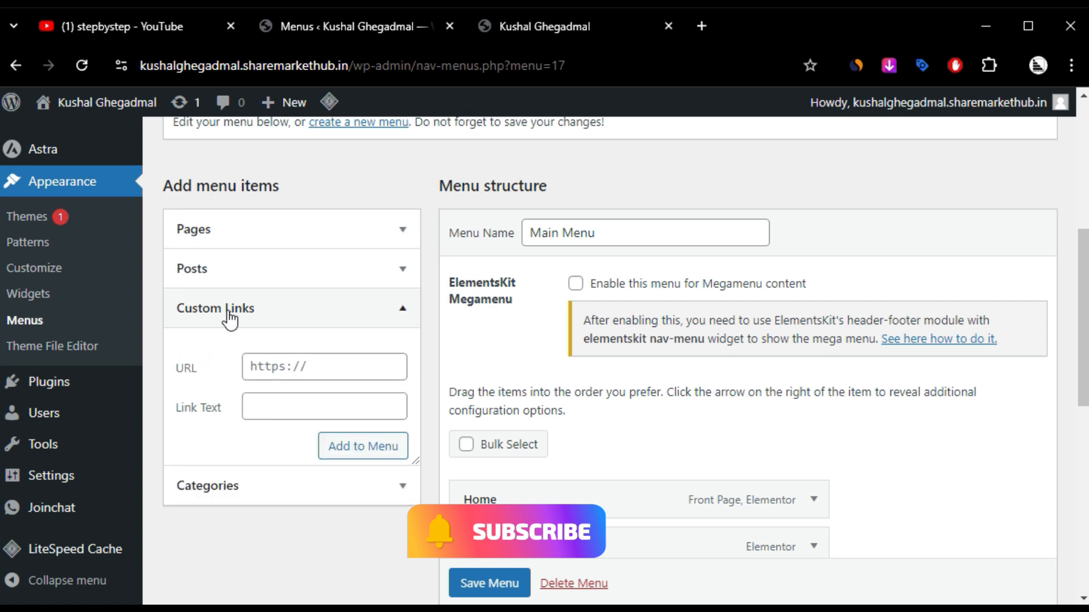
pyautogui.click(360, 365)
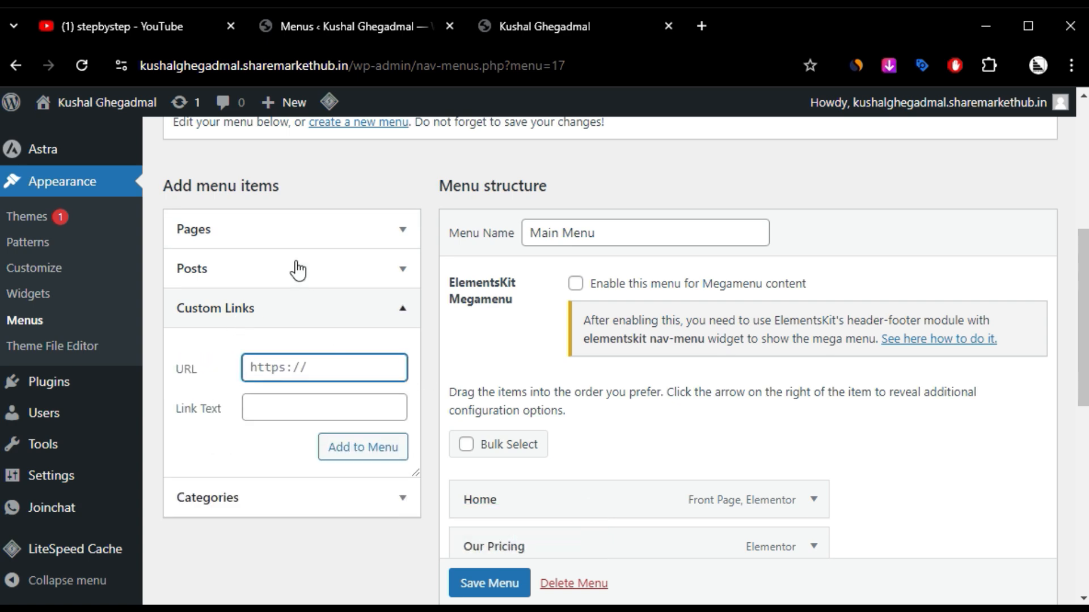
# Step: Copy the stepbystep YouTube channel's address and enter it as the custom link's URL
pyautogui.click(175, 29)
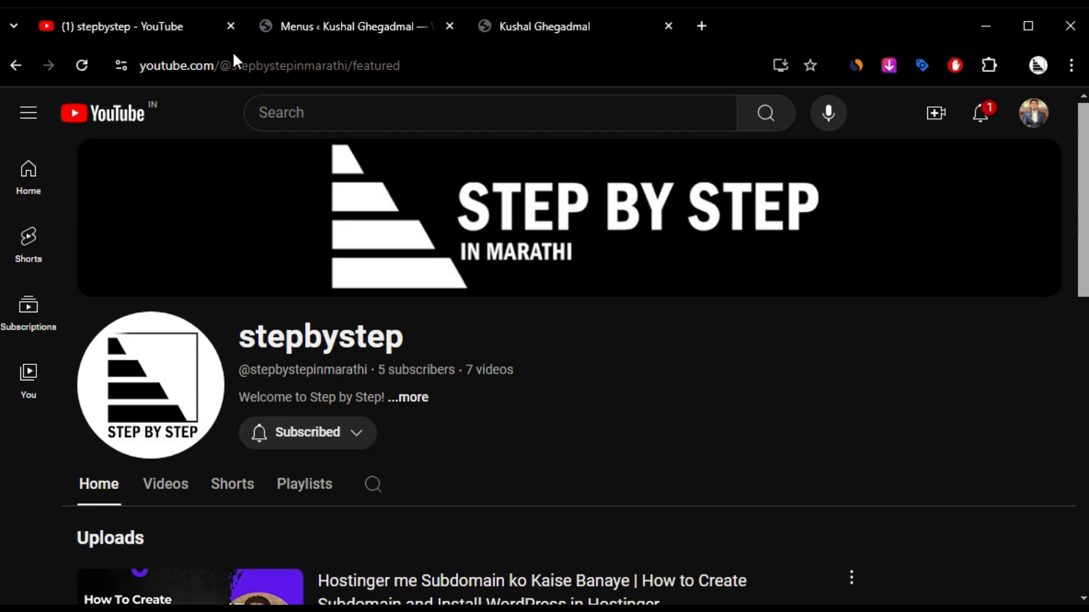
pyautogui.click(379, 67)
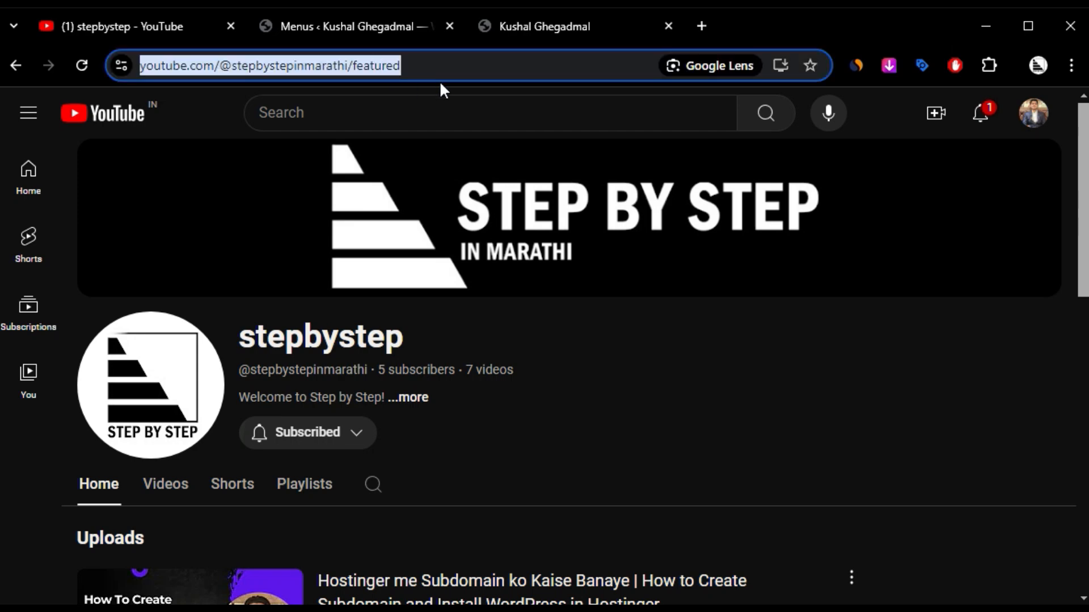
pyautogui.click(549, 29)
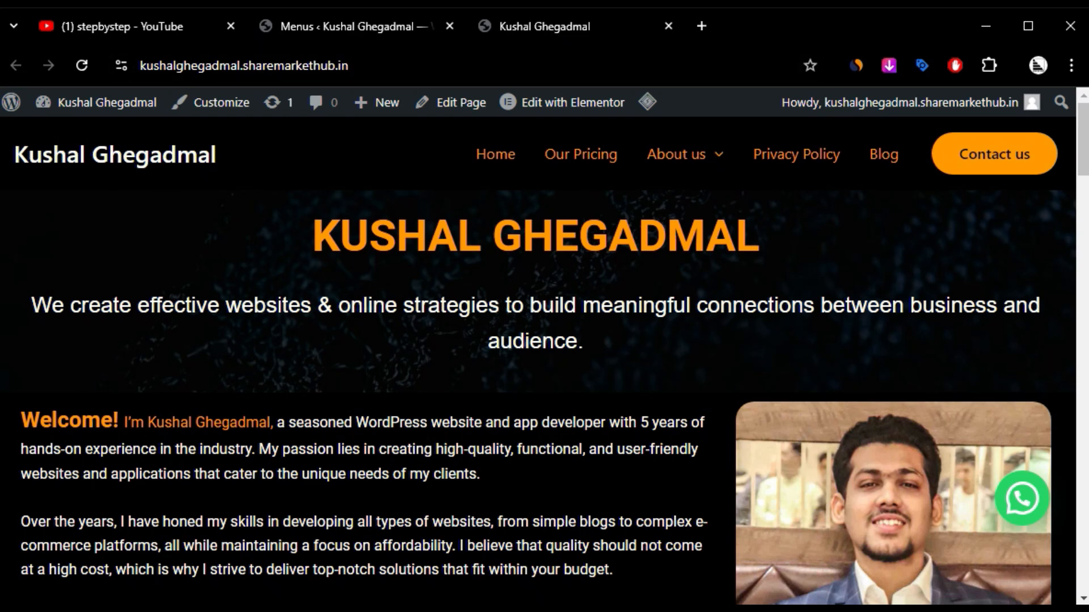
pyautogui.click(347, 28)
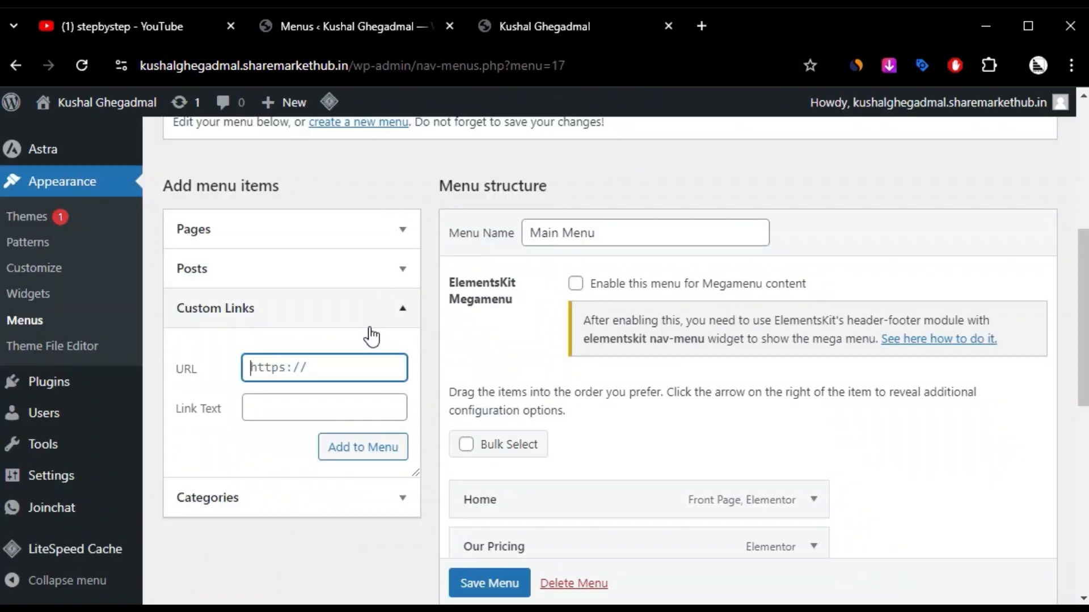
pyautogui.hotkey('ctrl', 'v')
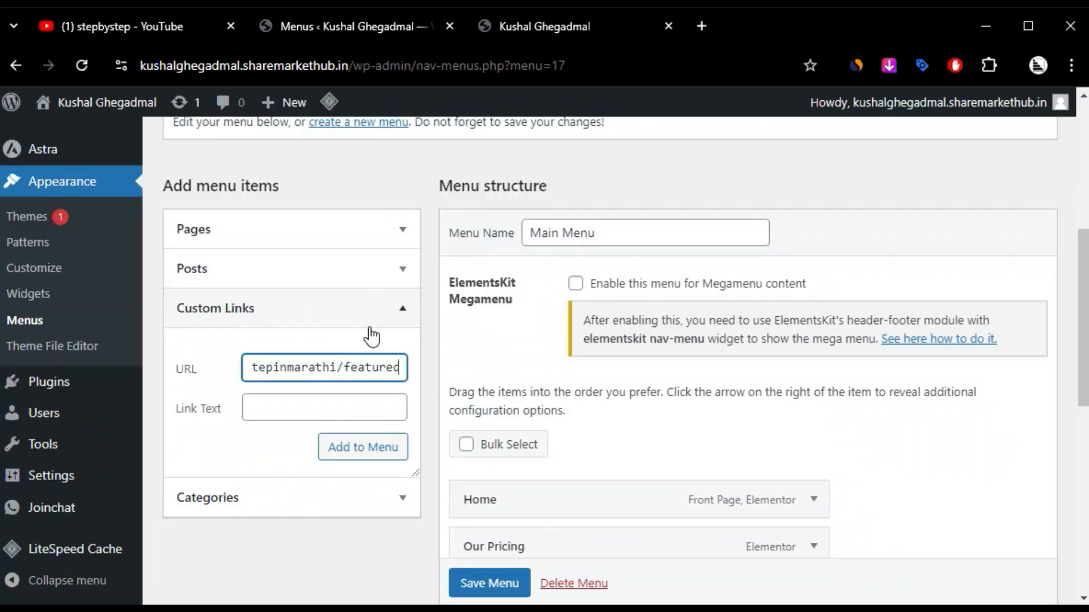
# Step: Set the custom link's text to Youtube Channel and add it to Main Menu as a top-level item after Blog
pyautogui.click(349, 406)
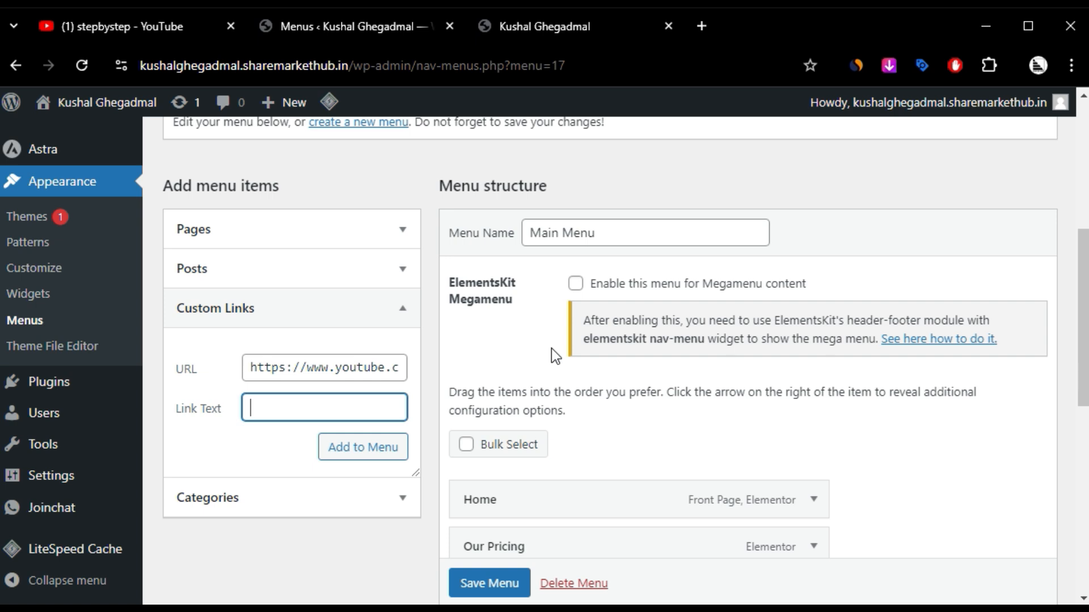
pyautogui.write('Youtube Channel')
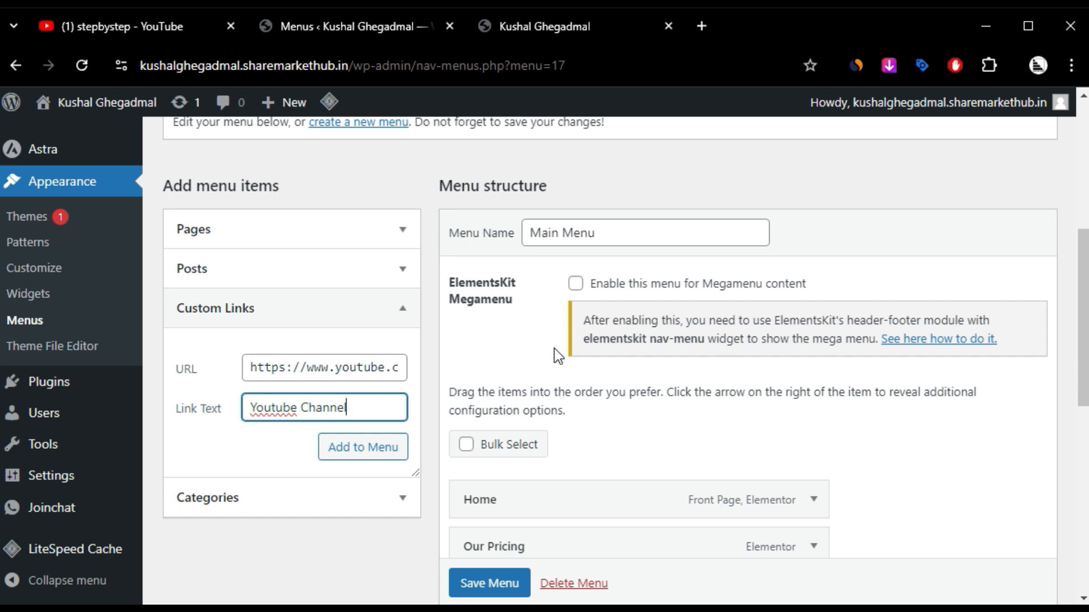
pyautogui.click(339, 453)
pyautogui.scroll(-6, 719, 403)
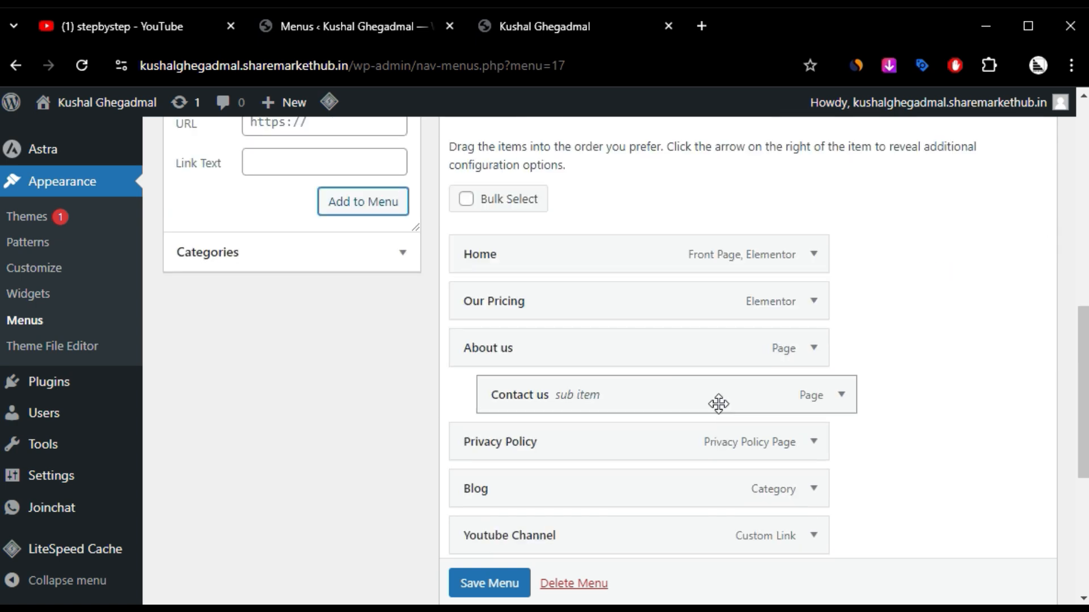
pyautogui.scroll(-2, 719, 403)
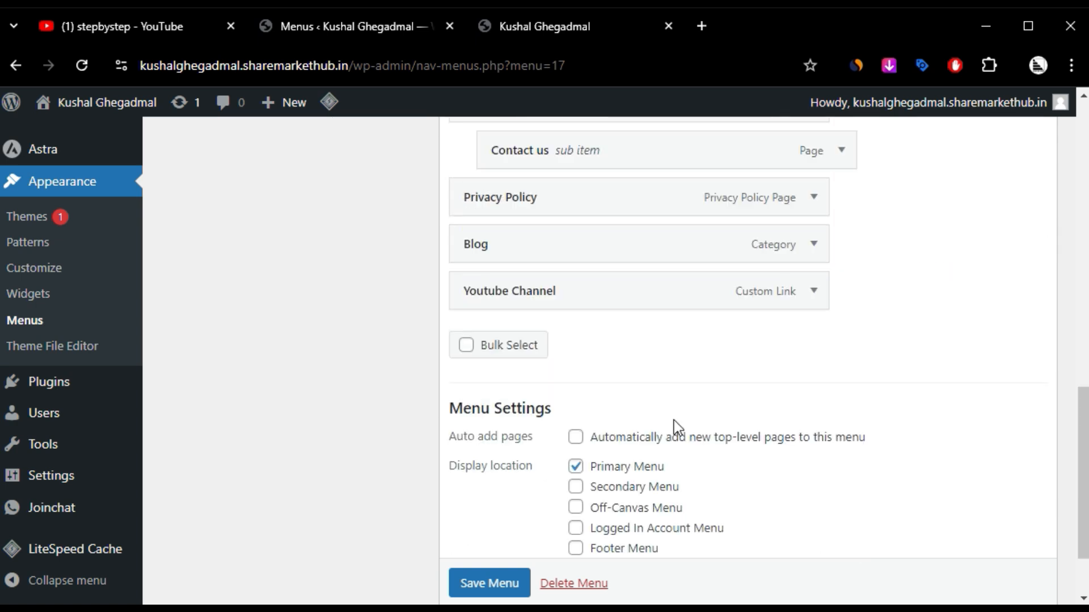
# Step: Save Main Menu, reload the live website and test the Youtube Channel link in its header navigation
pyautogui.click(465, 582)
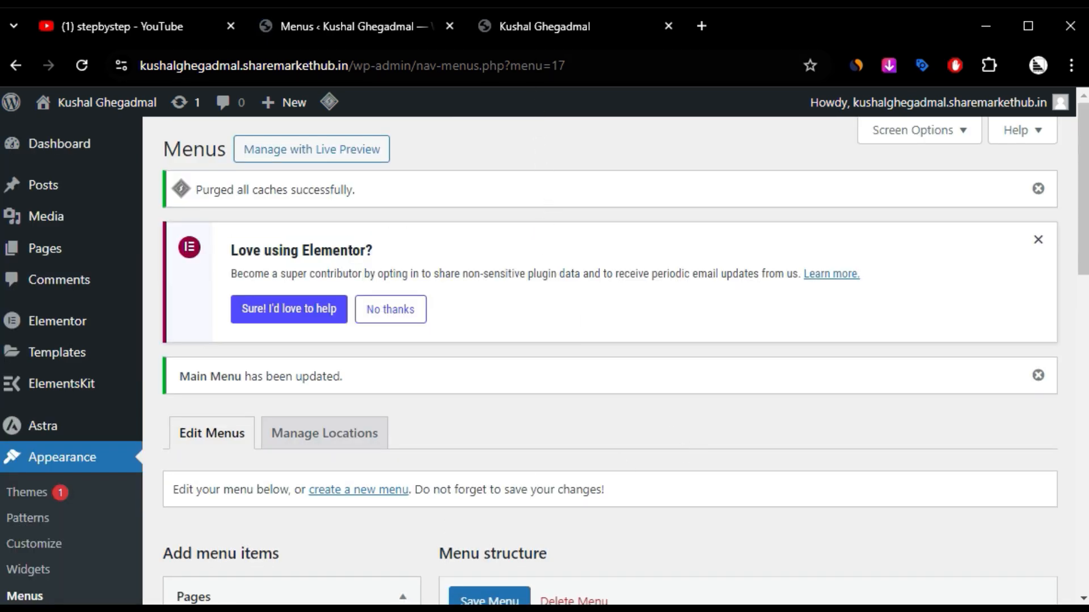
pyautogui.click(502, 26)
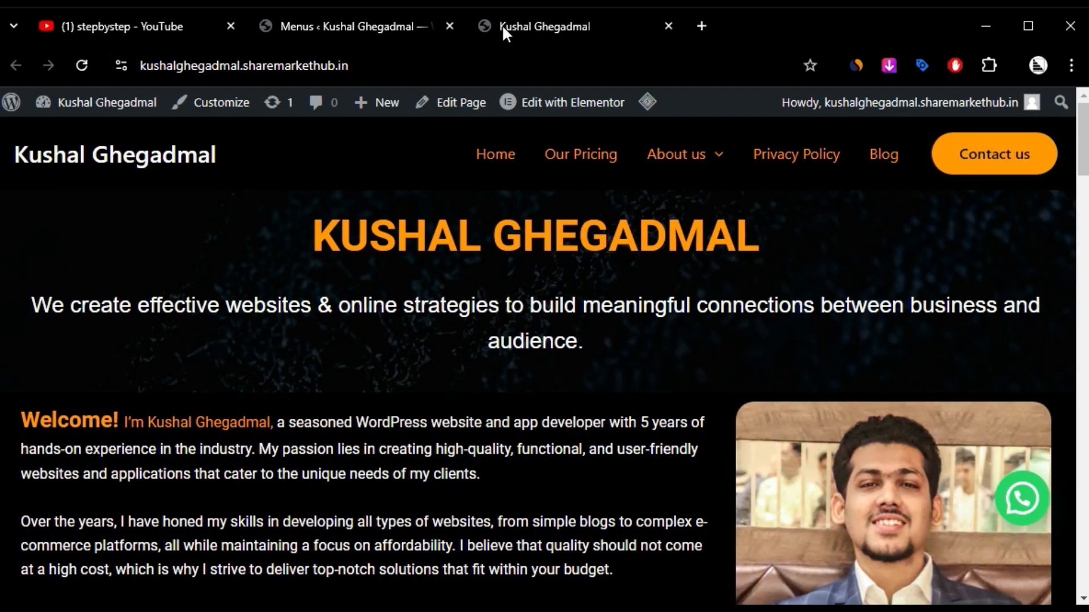
pyautogui.click(82, 72)
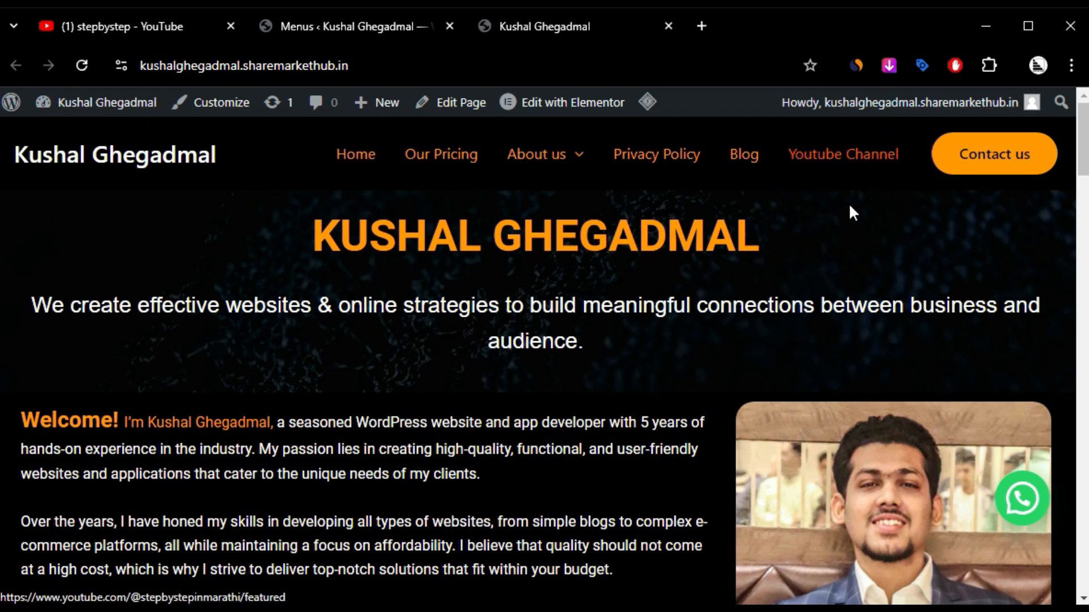
pyautogui.click(872, 164)
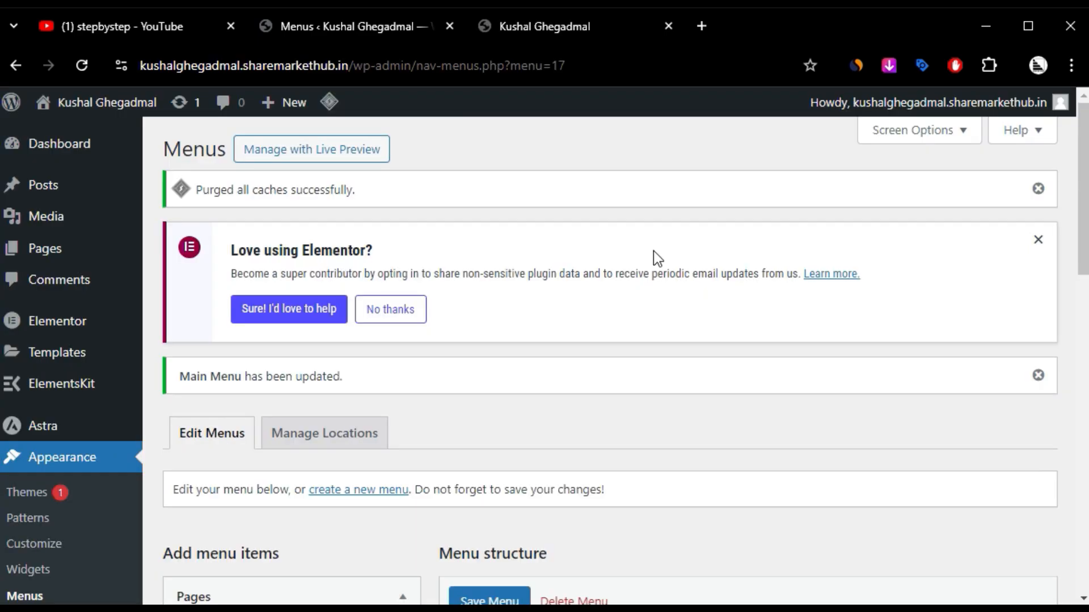
# Step: Review the Main Menu items and settings in the menu editor
pyautogui.scroll(-5, 653, 250)
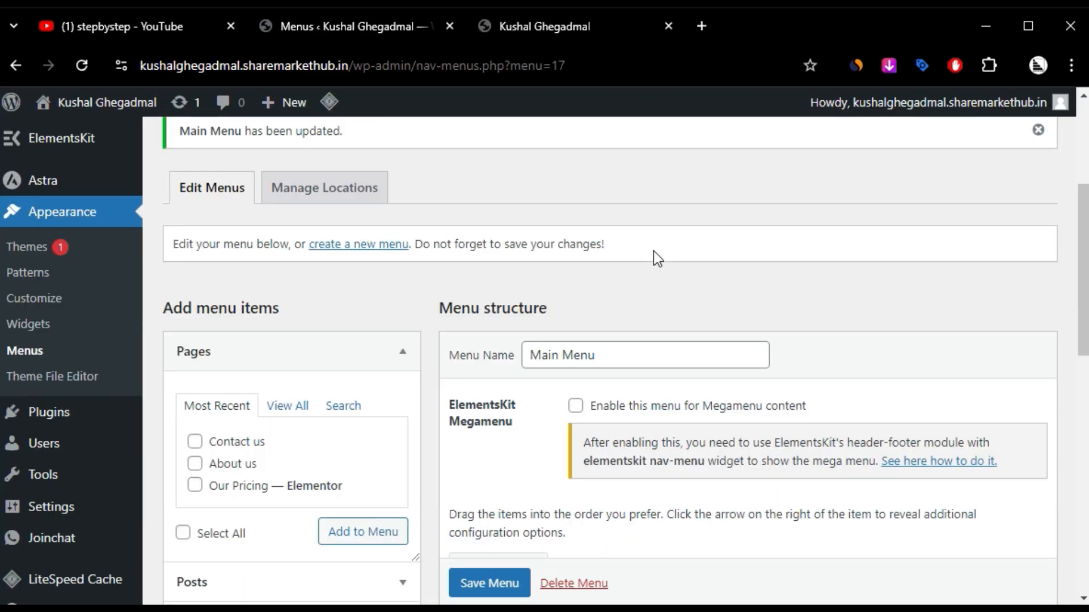
pyautogui.scroll(-2, 662, 266)
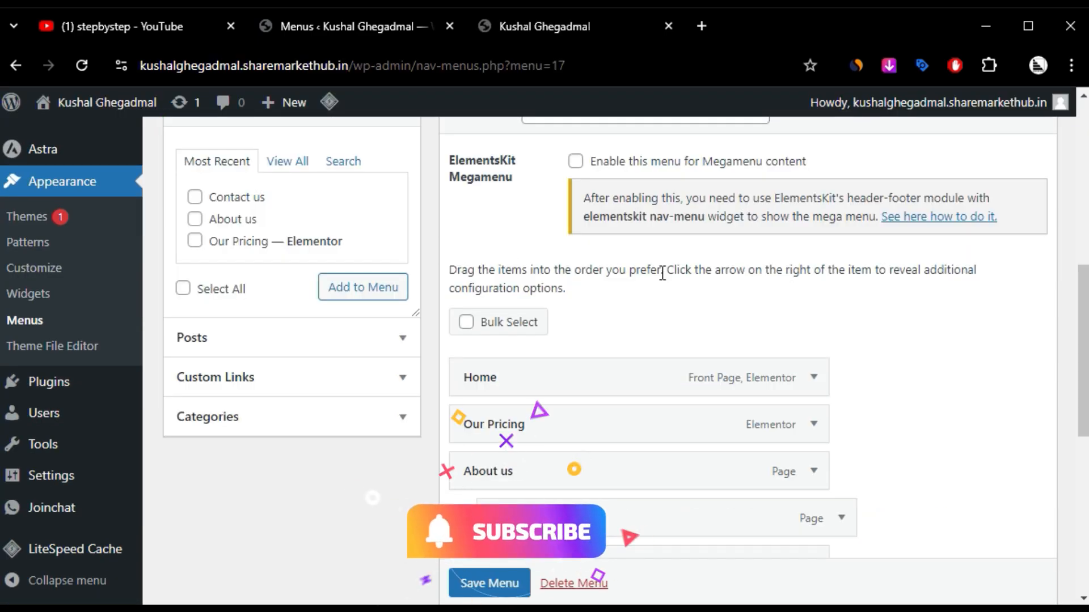